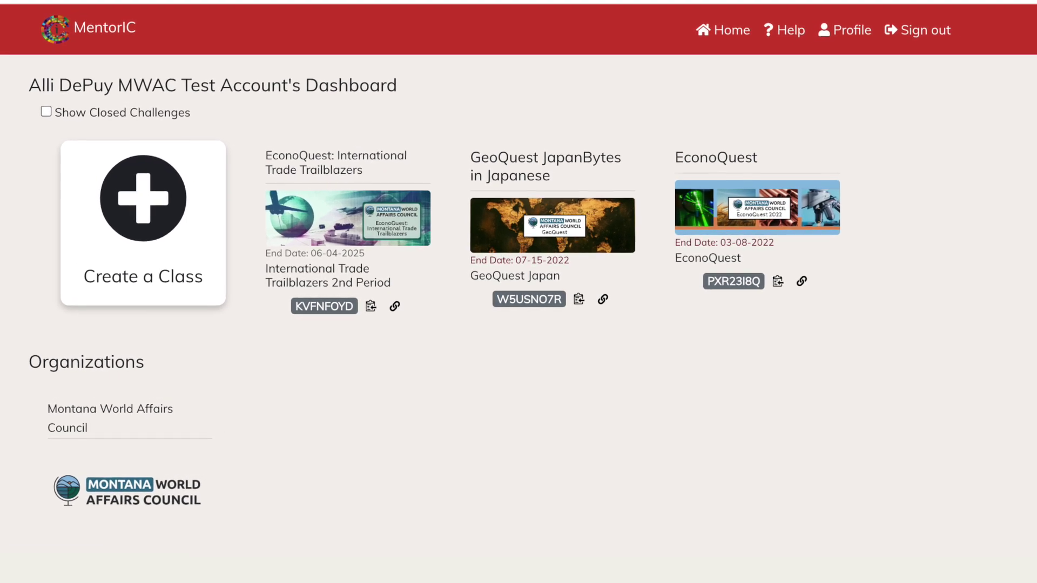
- Start a new class named 'International Trade Trailblazers 2nd Period'
click(196, 184)
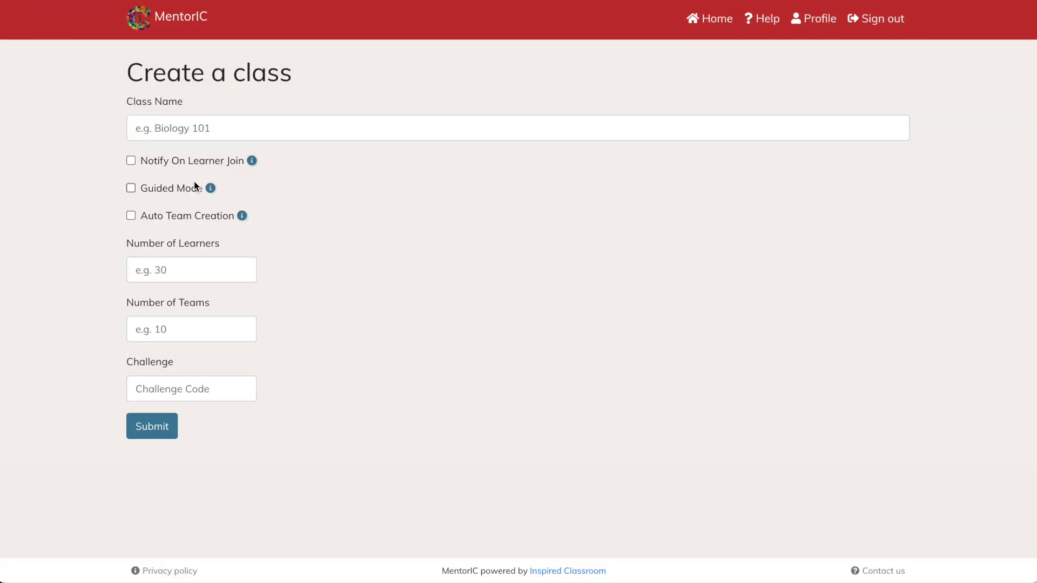
click(164, 124)
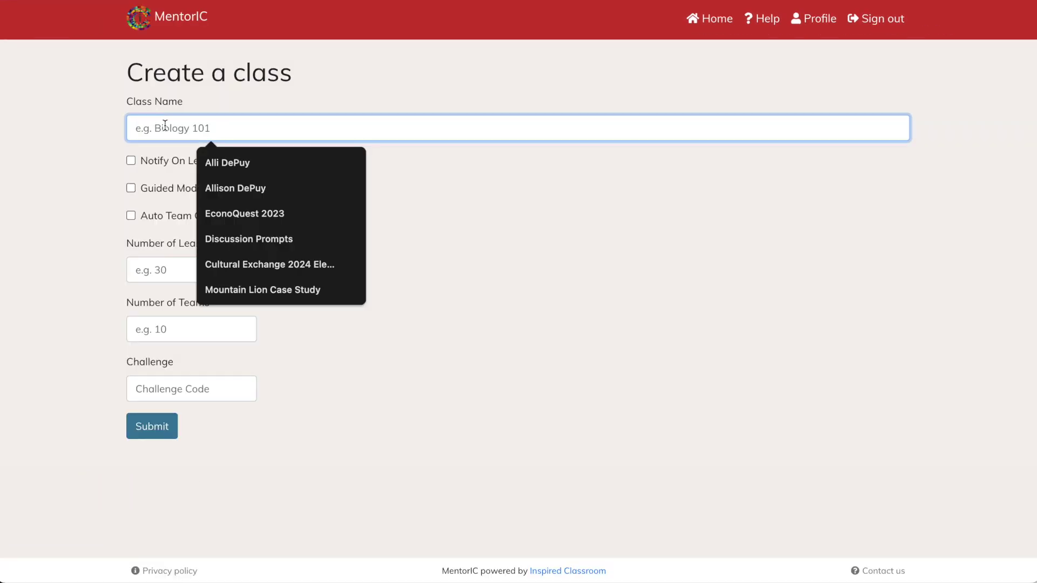
text(International )
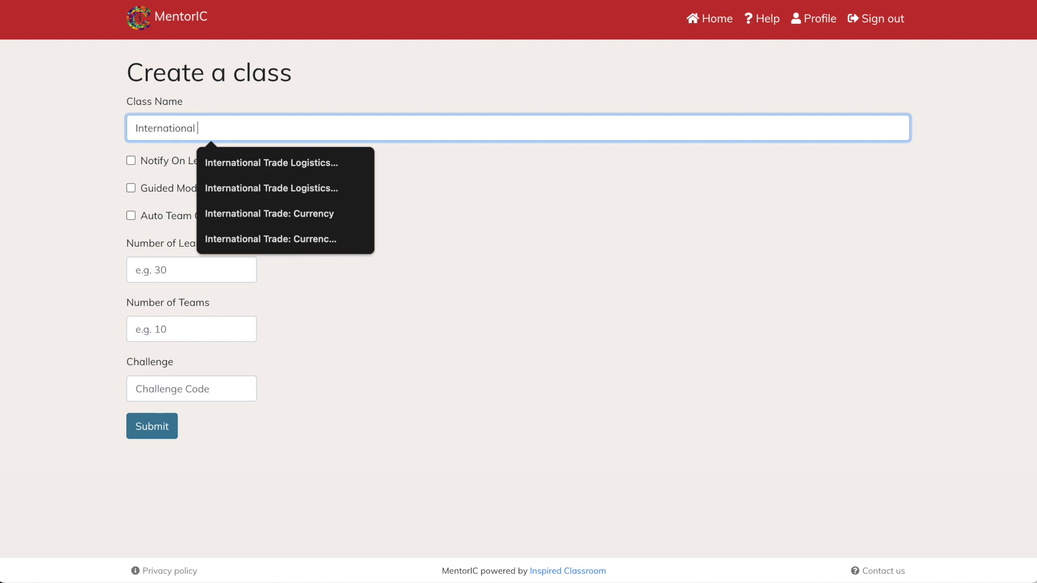
text(Trade Tra)
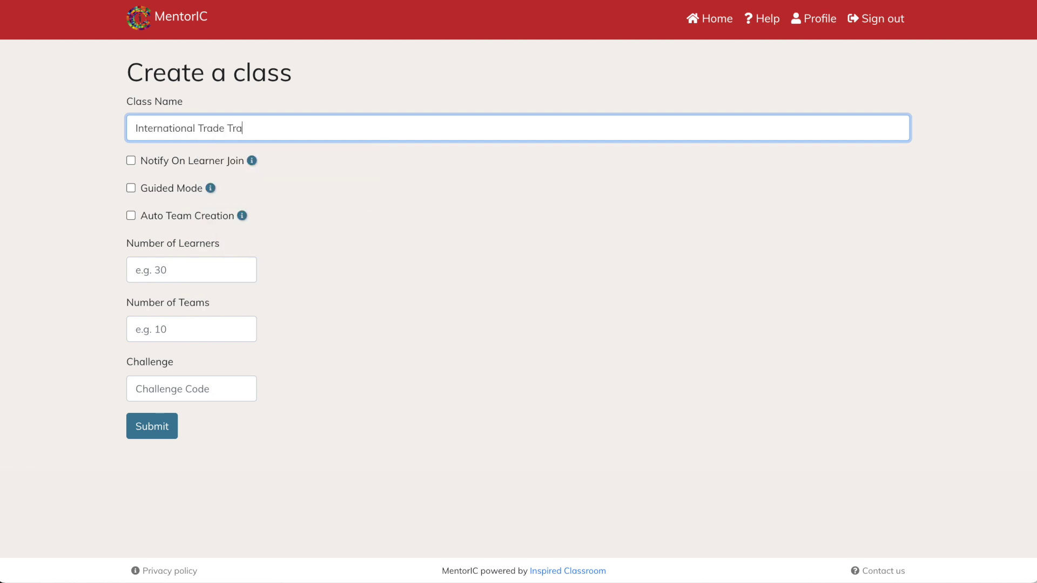
text(ilblazers 2nd Period)
- Set 15 learners and 5 teams, paste challenge code G8Z82HDP, and create the class
click(221, 272)
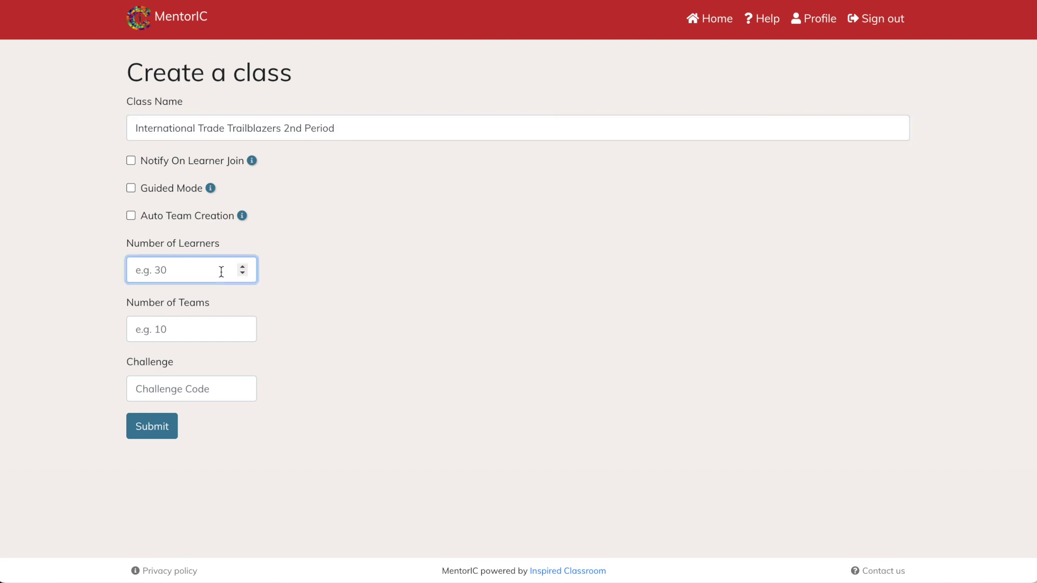
text(15)
click(230, 331)
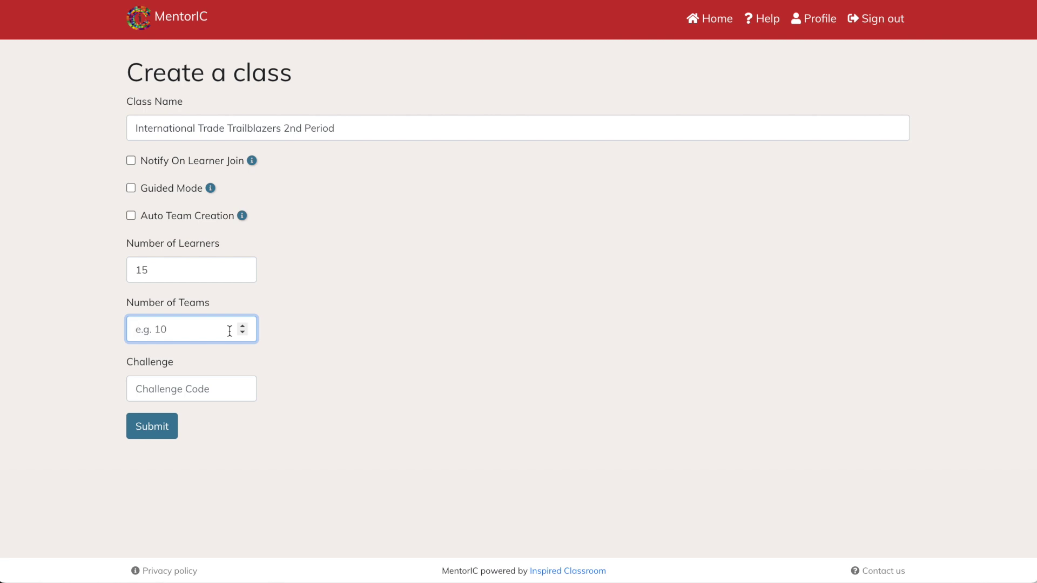
text(5)
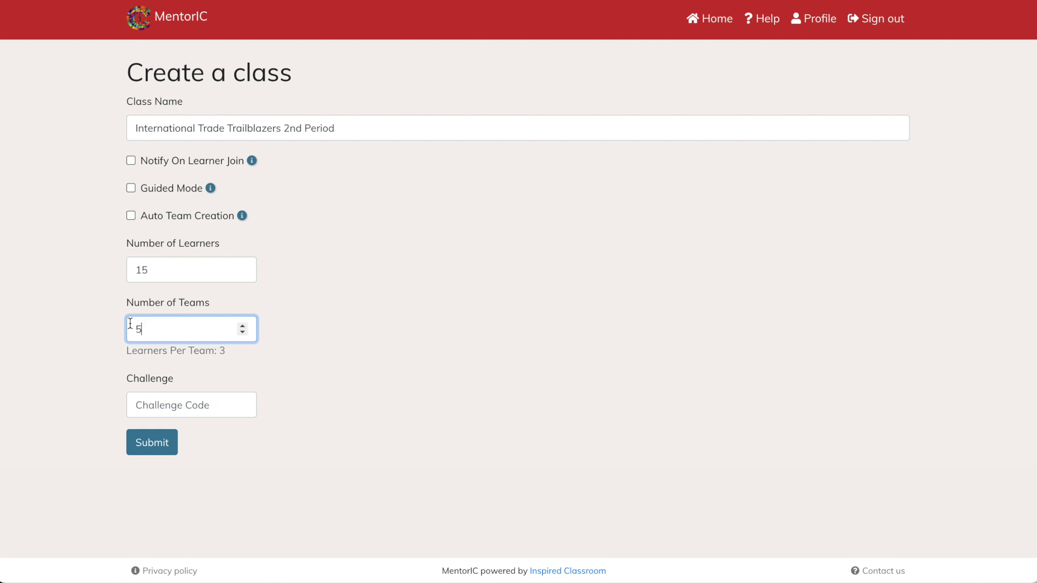
key(Tab)
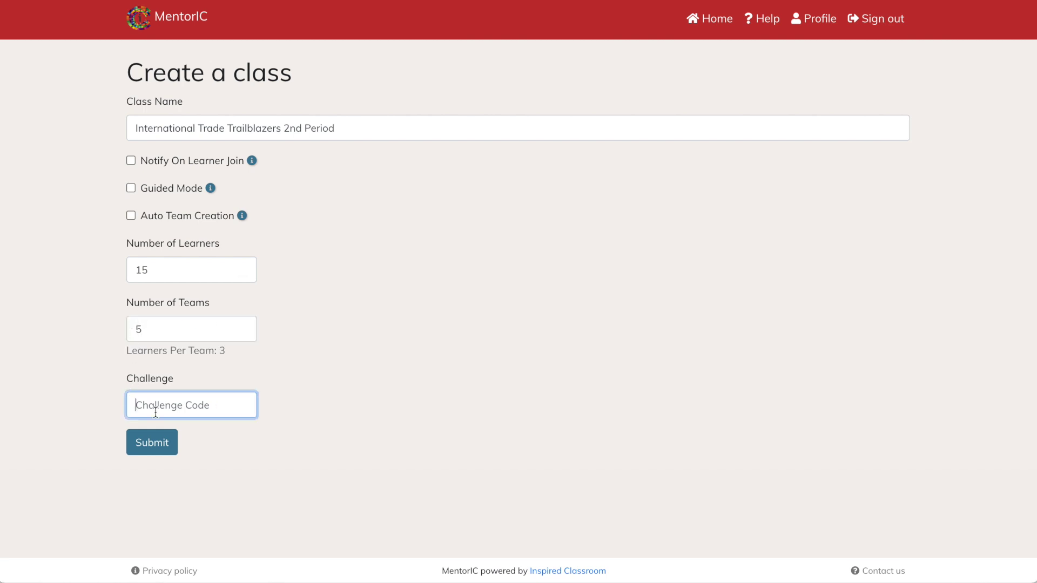
text(G8Z82HDP)
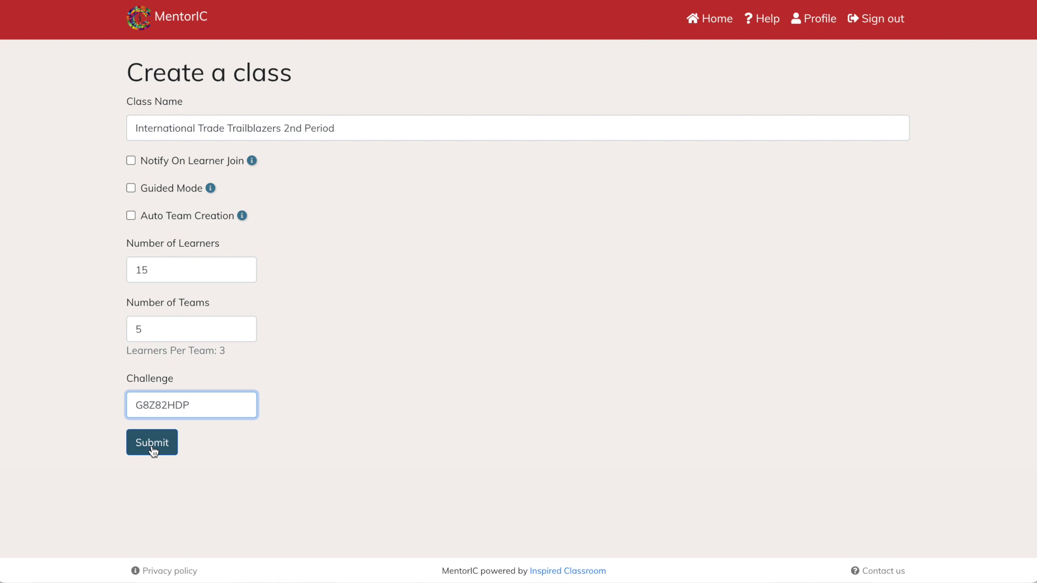
click(153, 448)
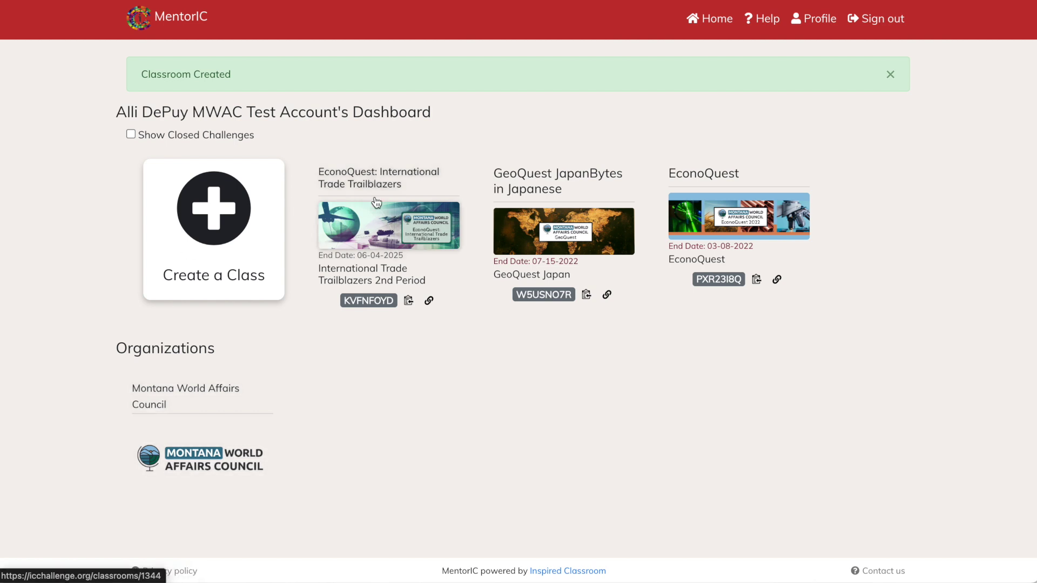
- Open the International Trade Trailblazers 2nd Period classroom page showing 5 teams and 15 learners
click(376, 232)
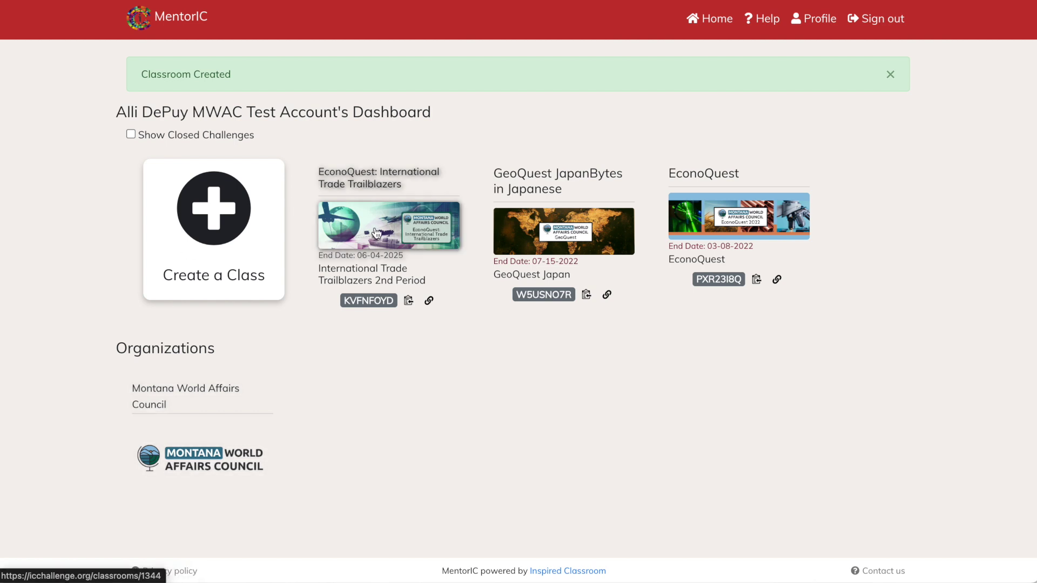
scroll(376, 231, down, 3)
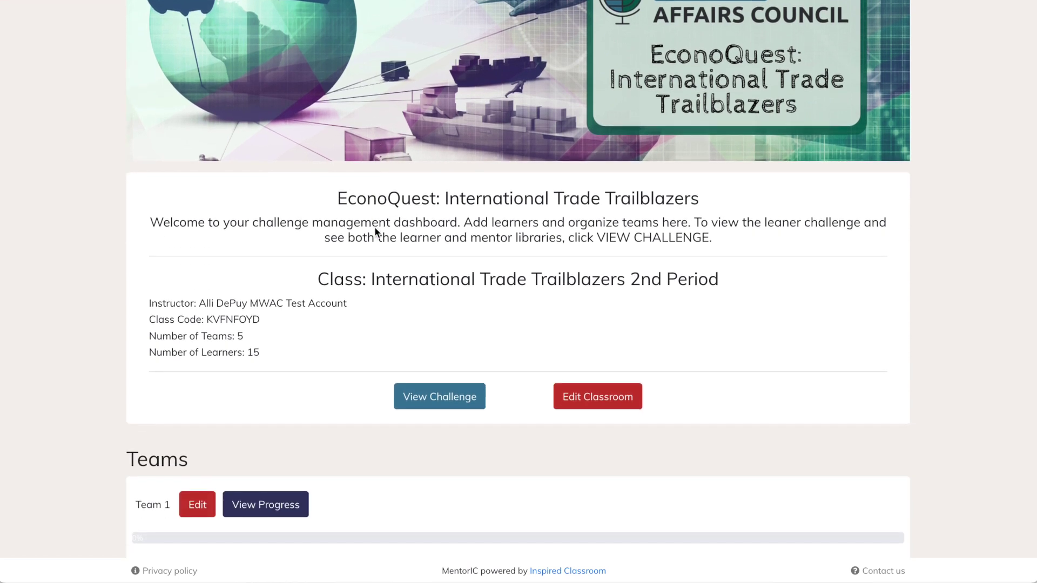
- View the class's assigned challenge and read through its Scenario
click(422, 400)
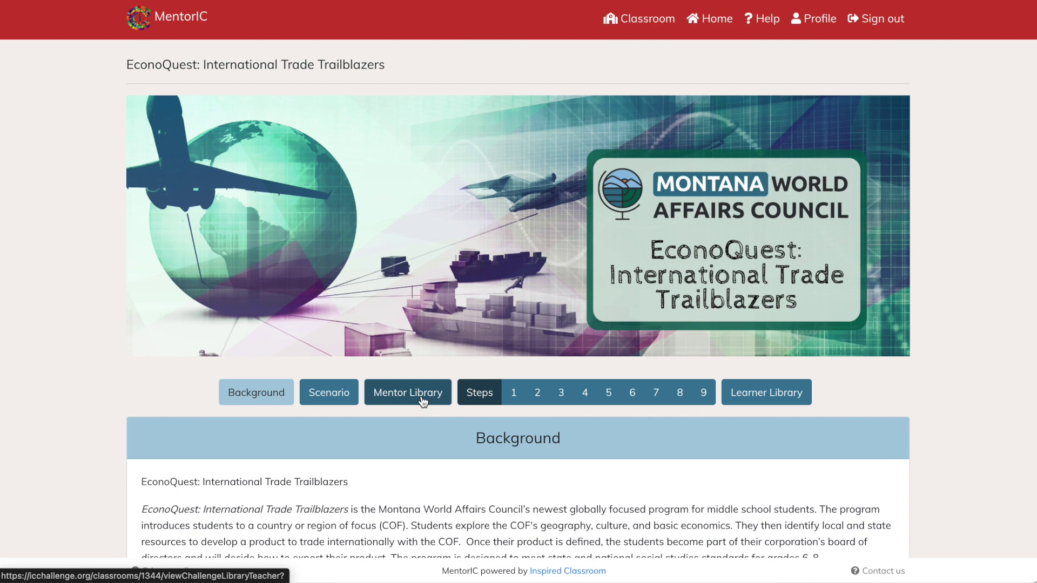
scroll(422, 402, down, 3)
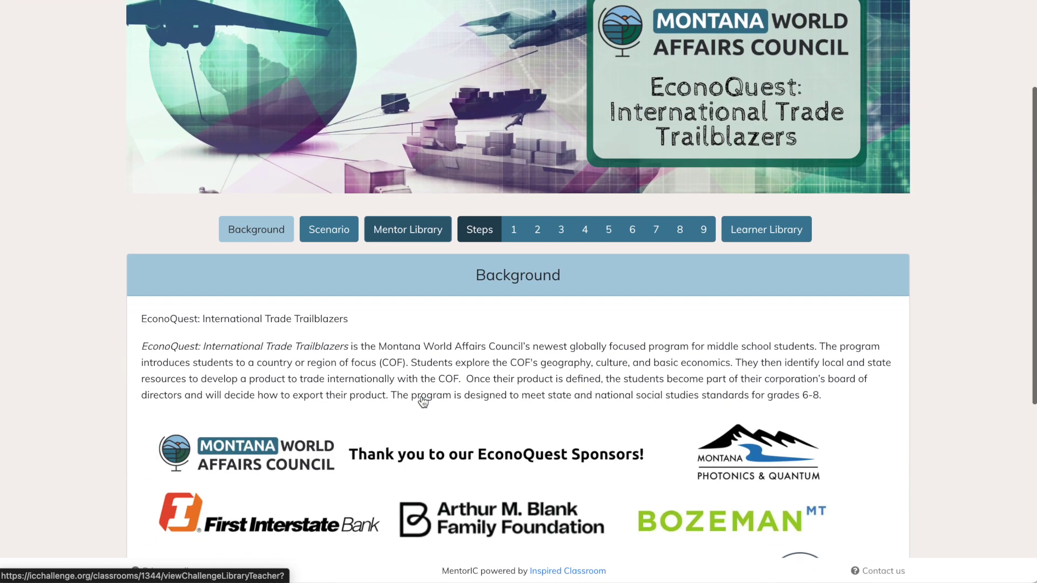
click(335, 230)
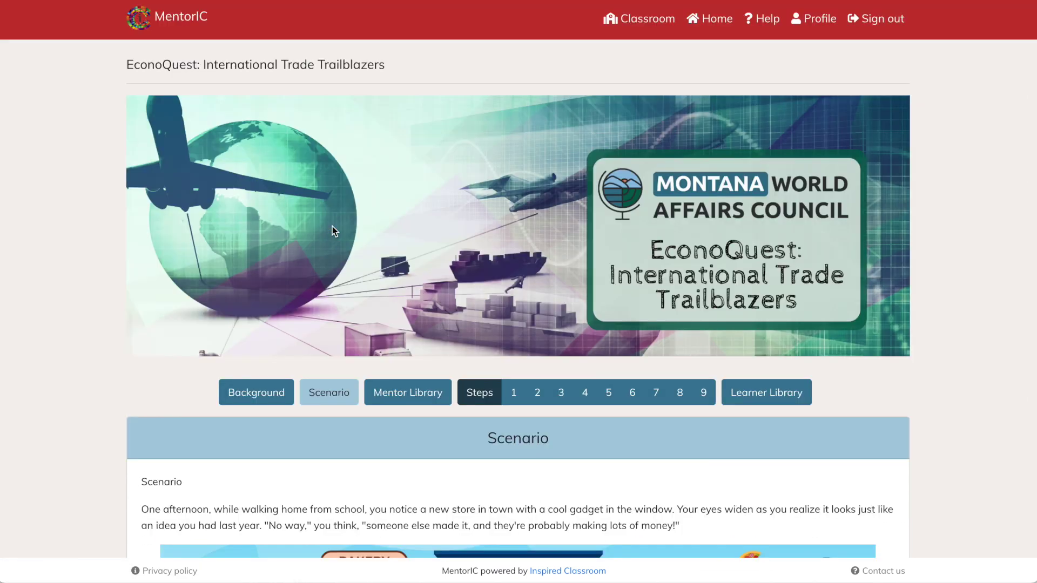
scroll(443, 459, down, 3)
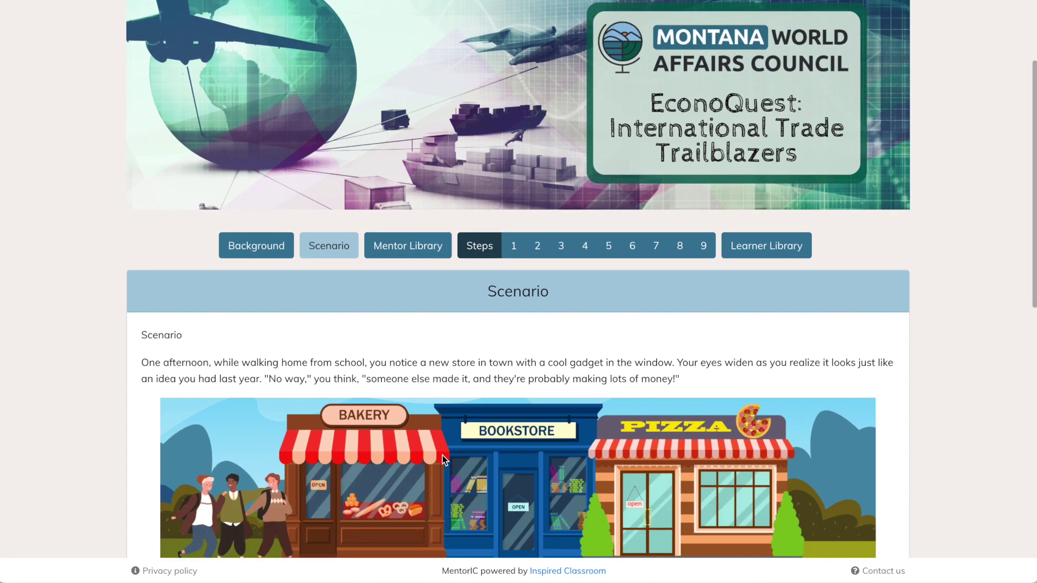
scroll(442, 459, down, 2)
scroll(442, 456, up, 1)
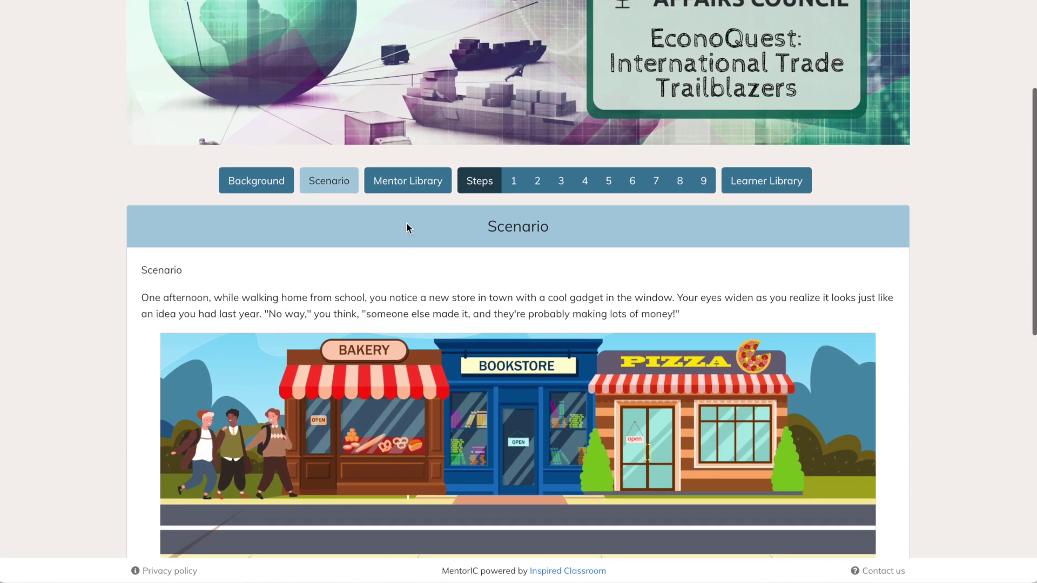
- Browse the Mentor Library and the Step 1 'Made in Montana!' page, then return to the classroom
click(396, 189)
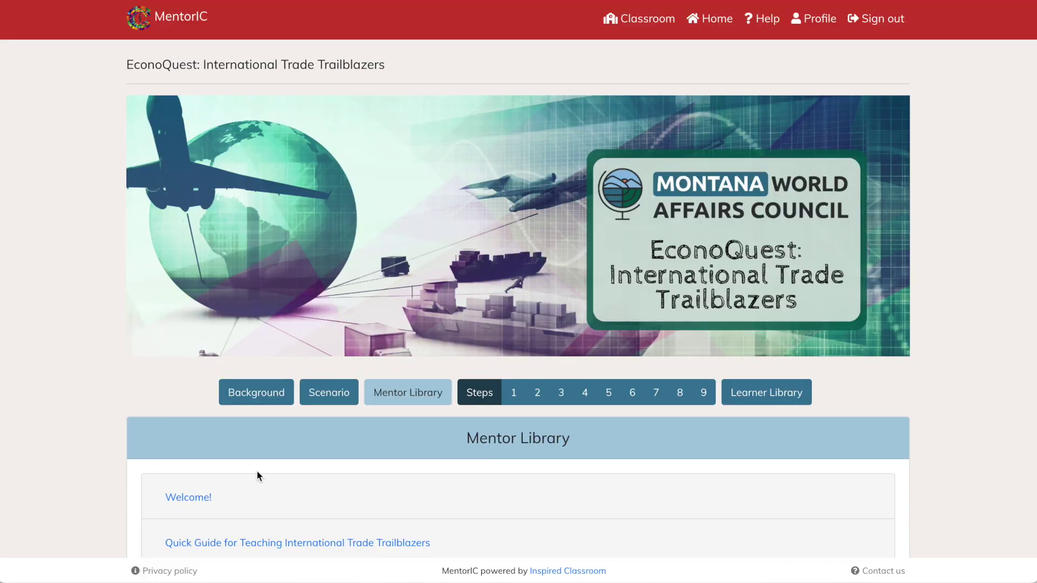
scroll(257, 470, down, 3)
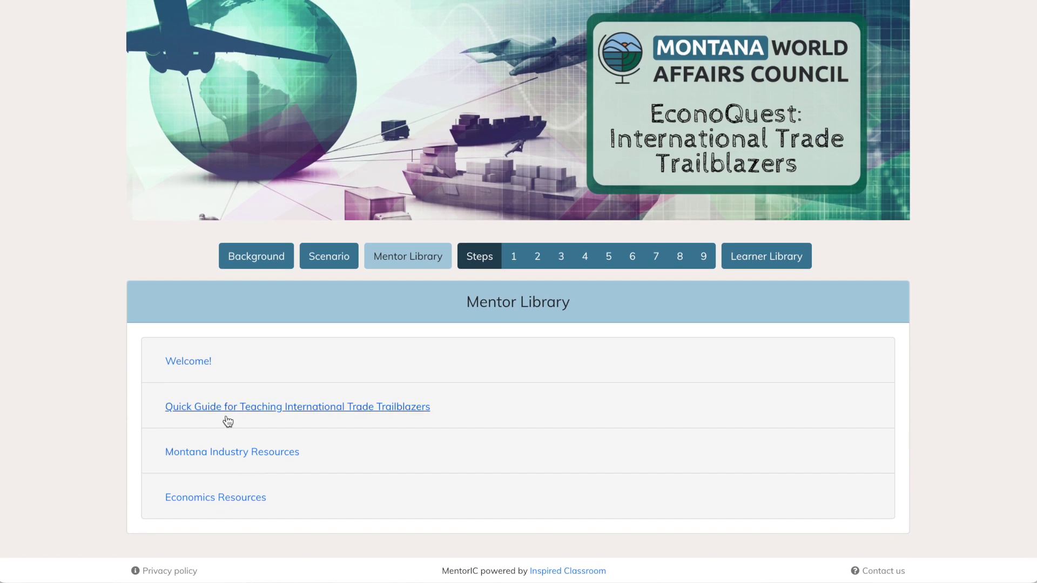
click(509, 261)
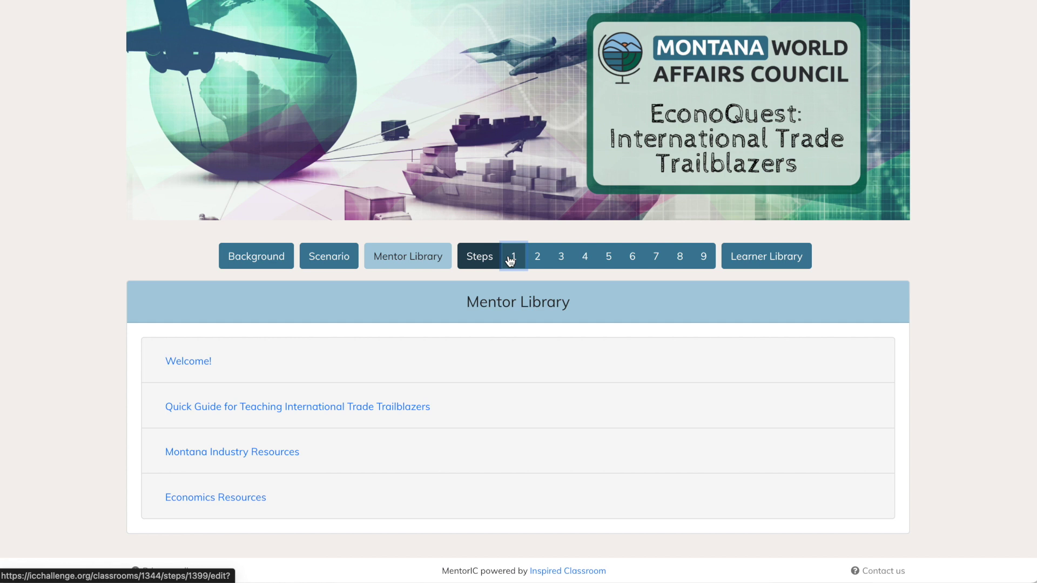
scroll(456, 425, down, 5)
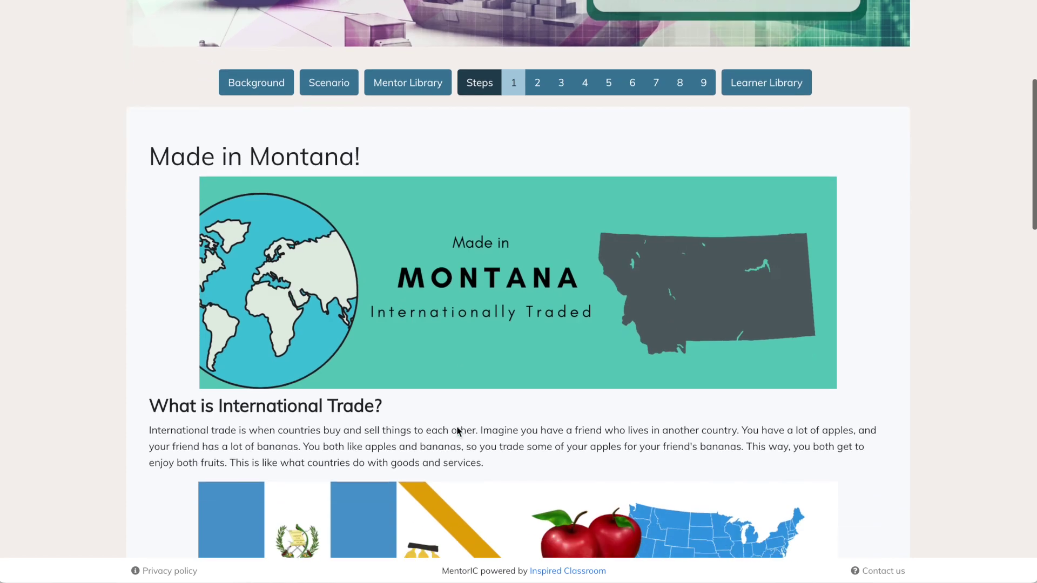
scroll(457, 430, down, 5)
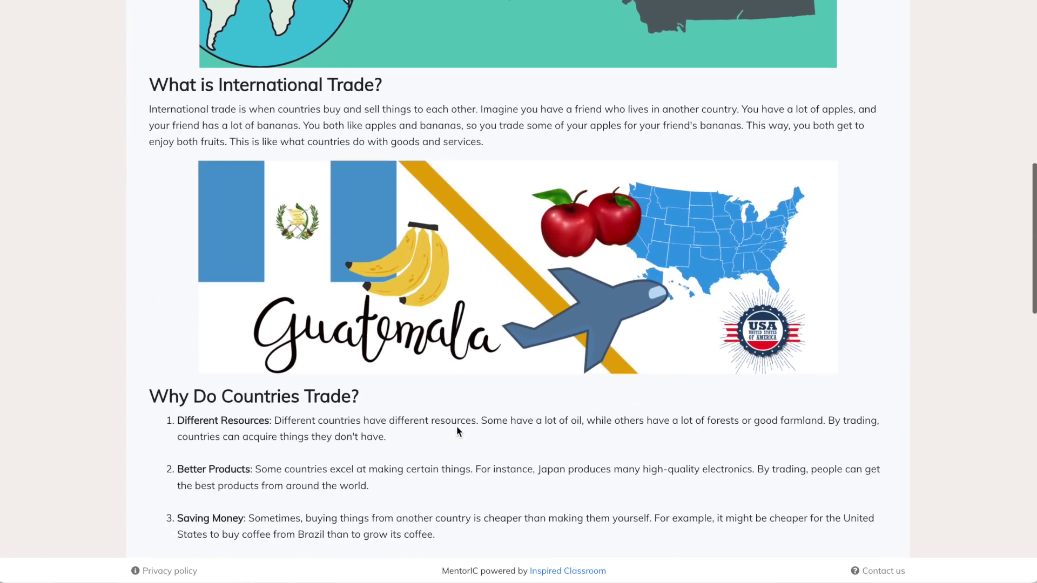
scroll(456, 426, down, 4)
scroll(456, 426, up, 6)
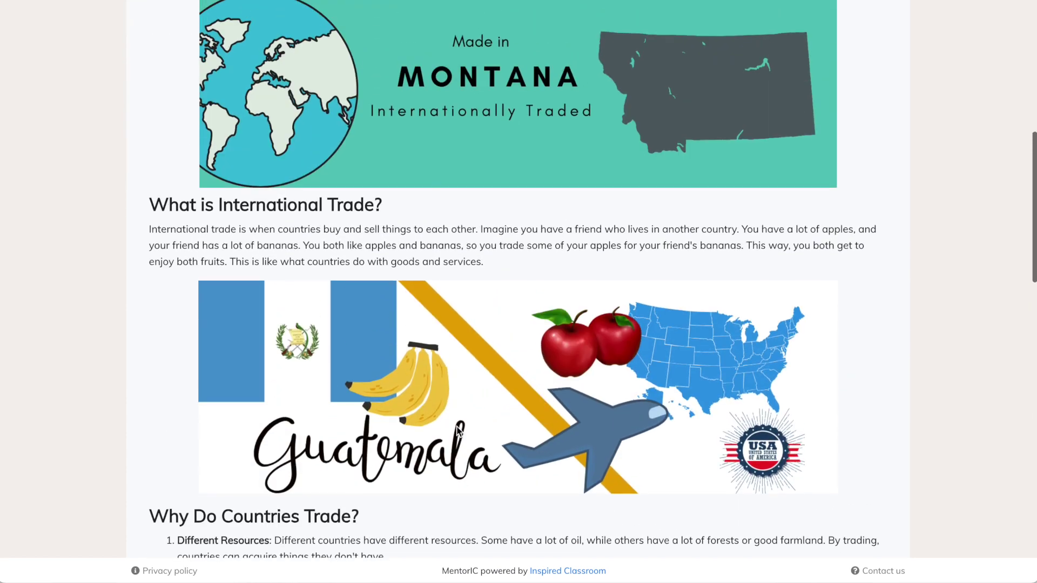
scroll(455, 426, up, 8)
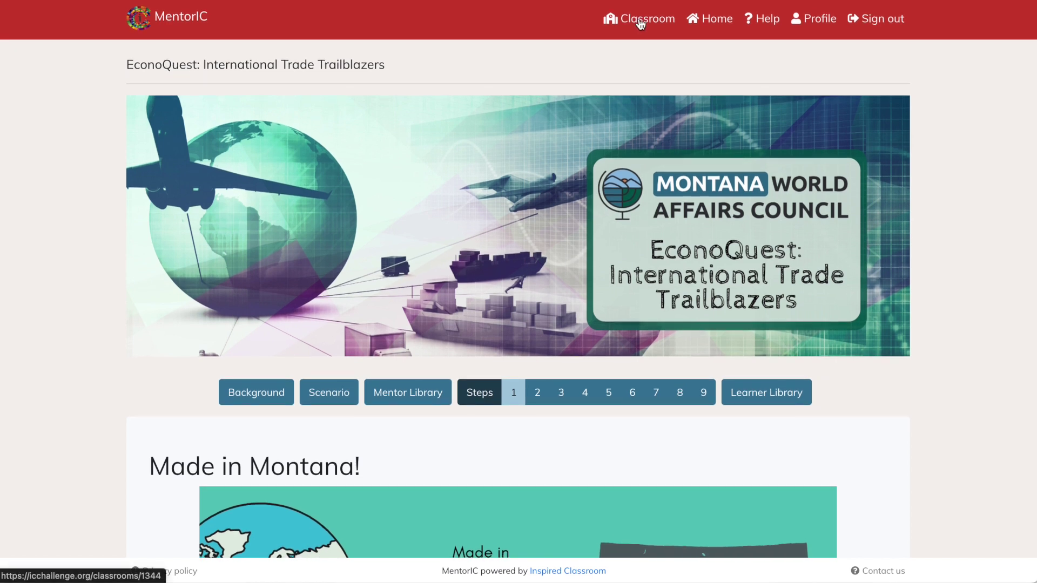
click(640, 22)
- Add a new learner row with the learner's full name, e-mail and password, and submit it
scroll(420, 427, down, 7)
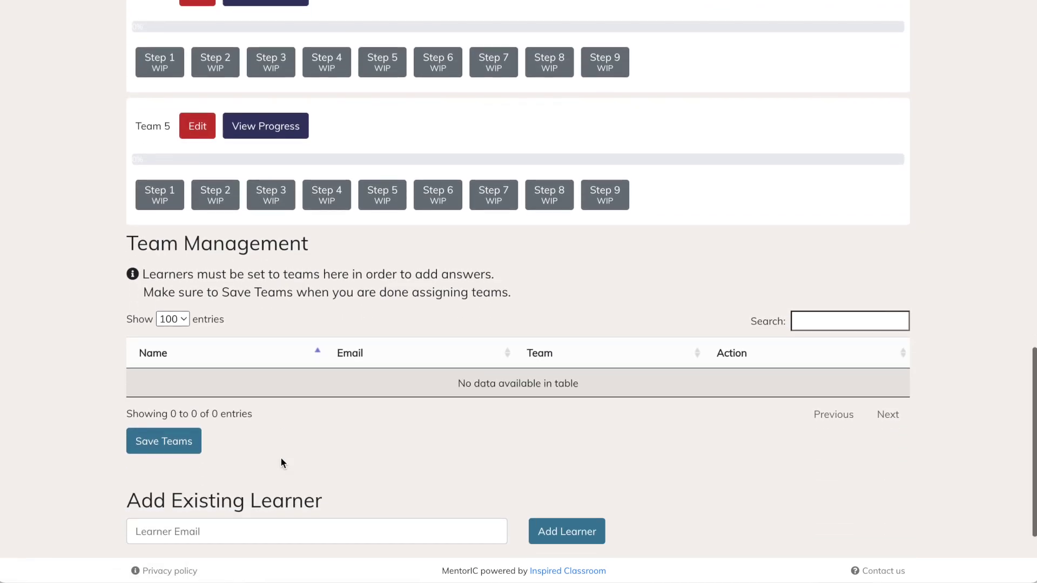
scroll(192, 482, down, 2)
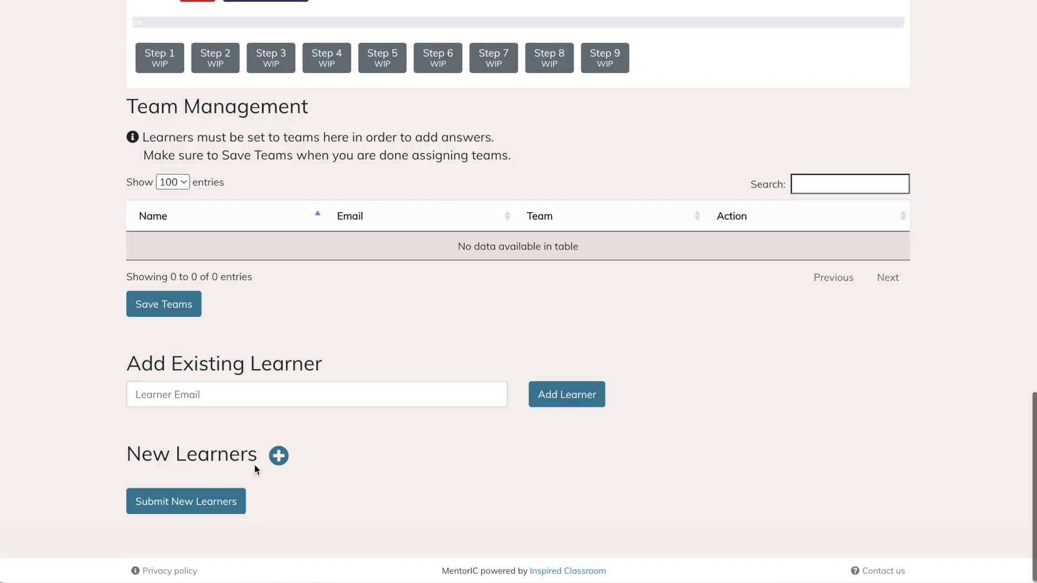
click(280, 457)
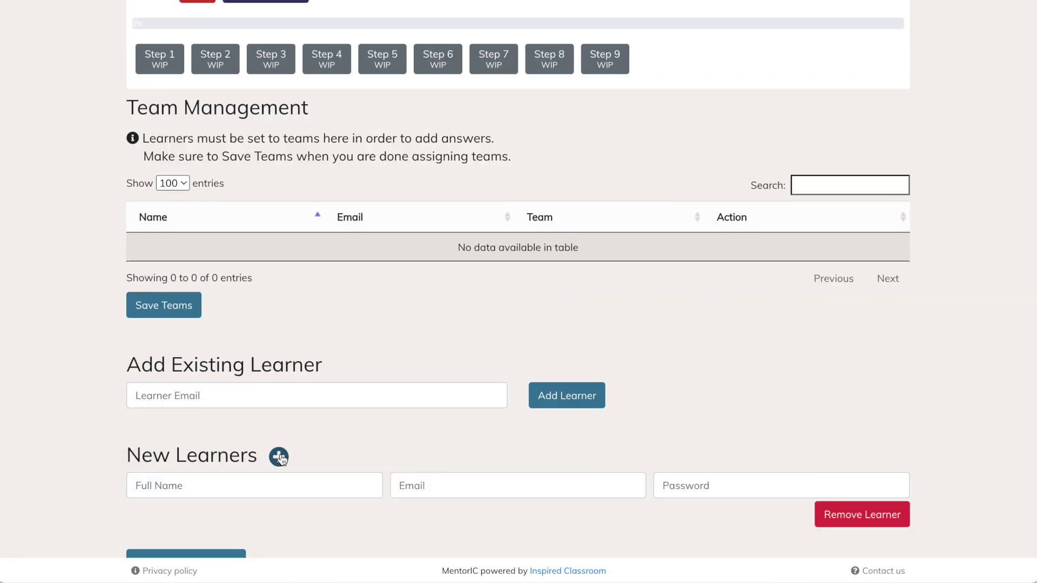
click(210, 484)
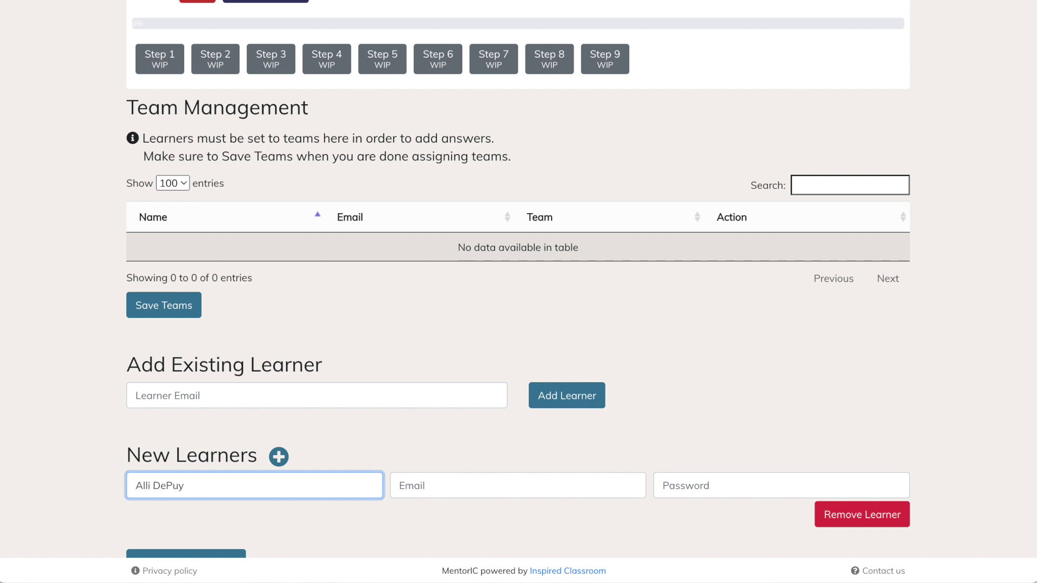
key(Tab)
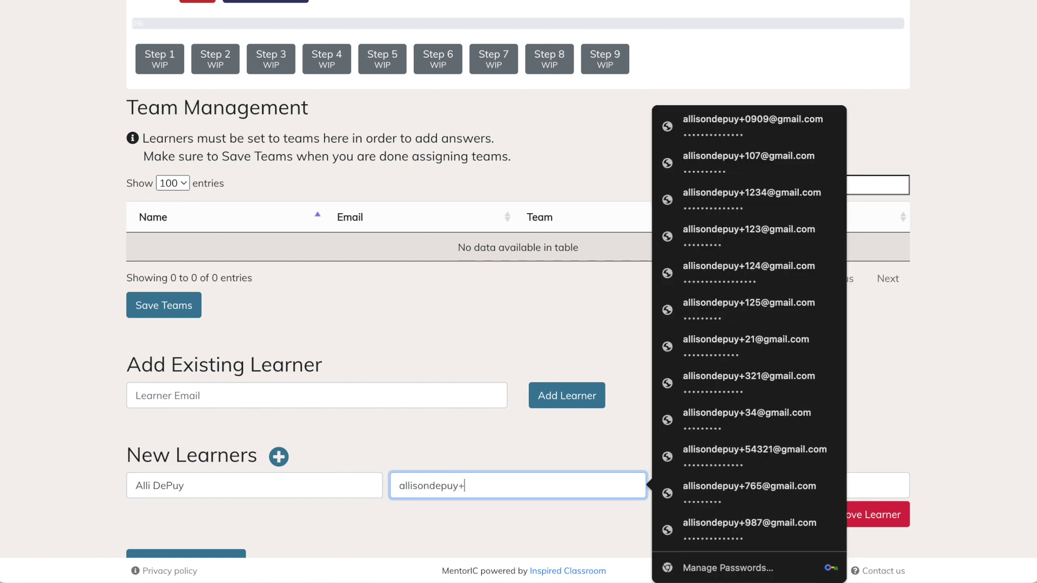
key(Tab)
text(•••••••••••••)
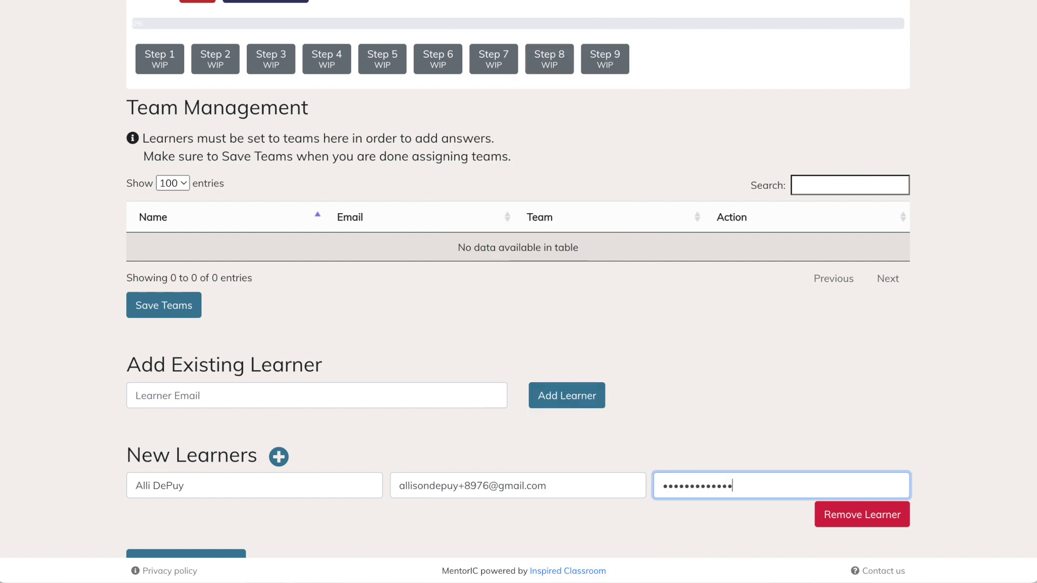
scroll(574, 389, down, 1)
click(229, 505)
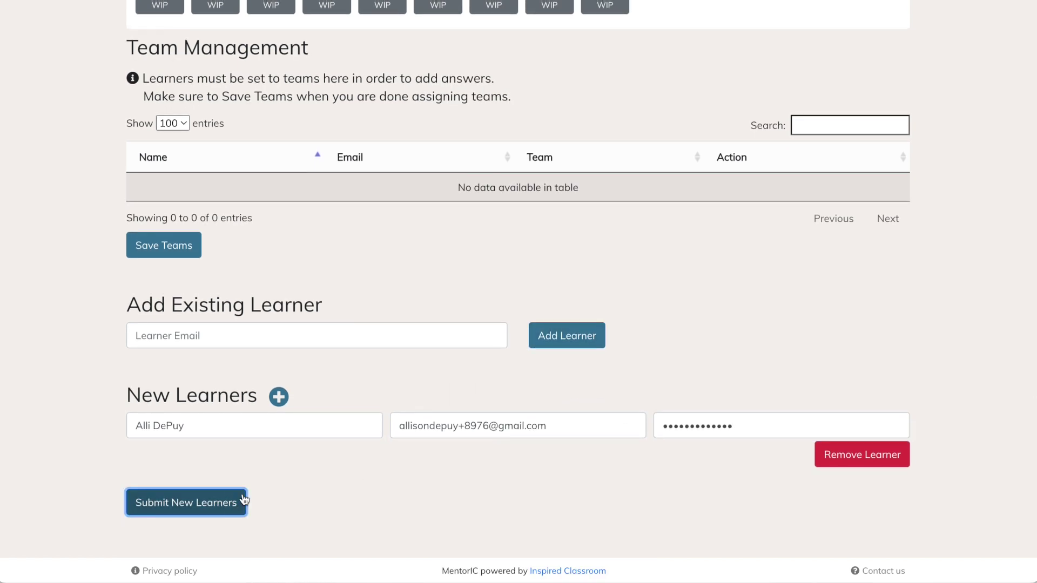
- Assign the new learner to Team 1 and save the teams
scroll(444, 437, down, 20)
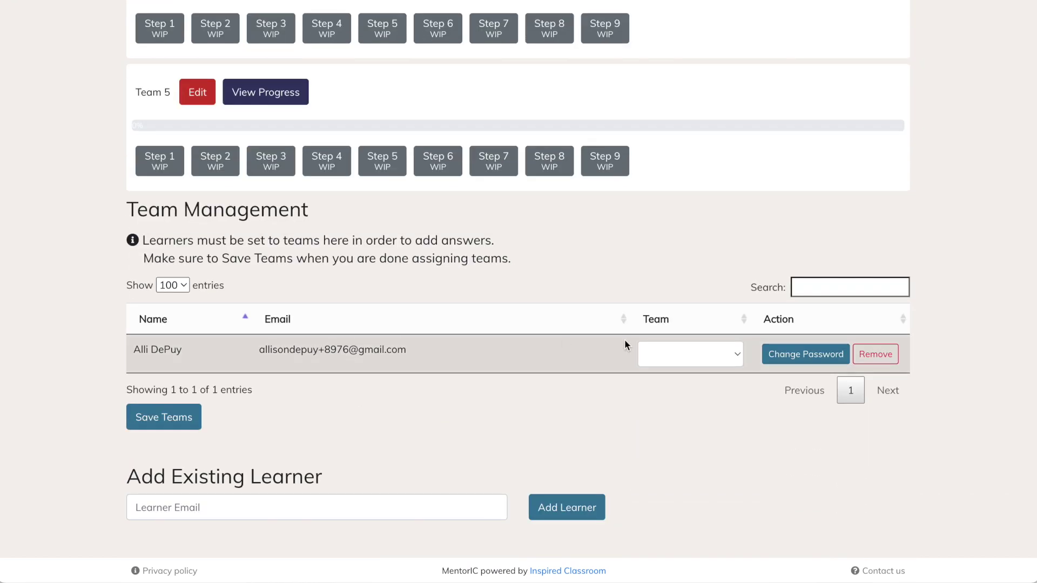
click(737, 353)
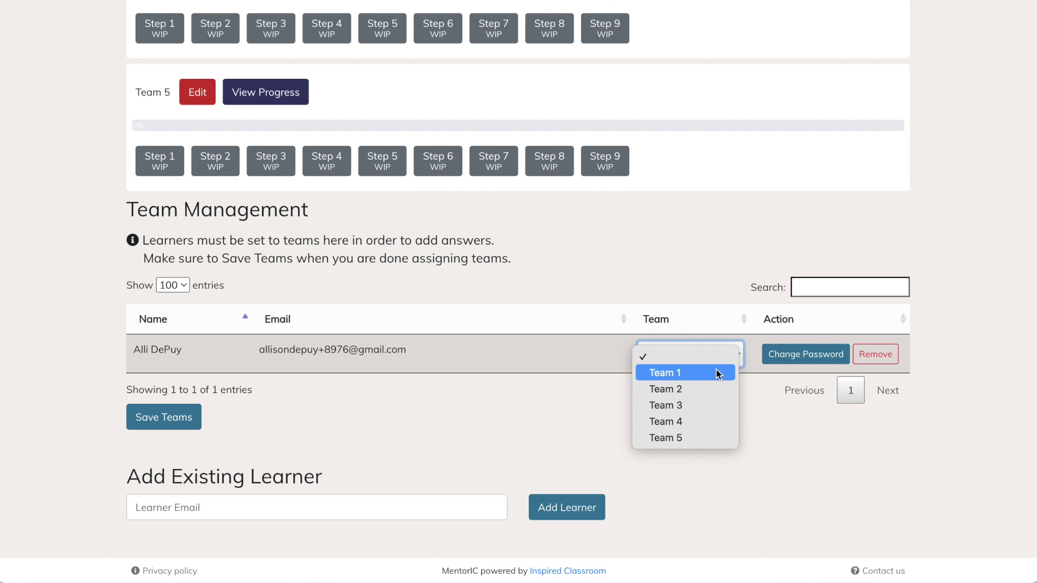
click(719, 371)
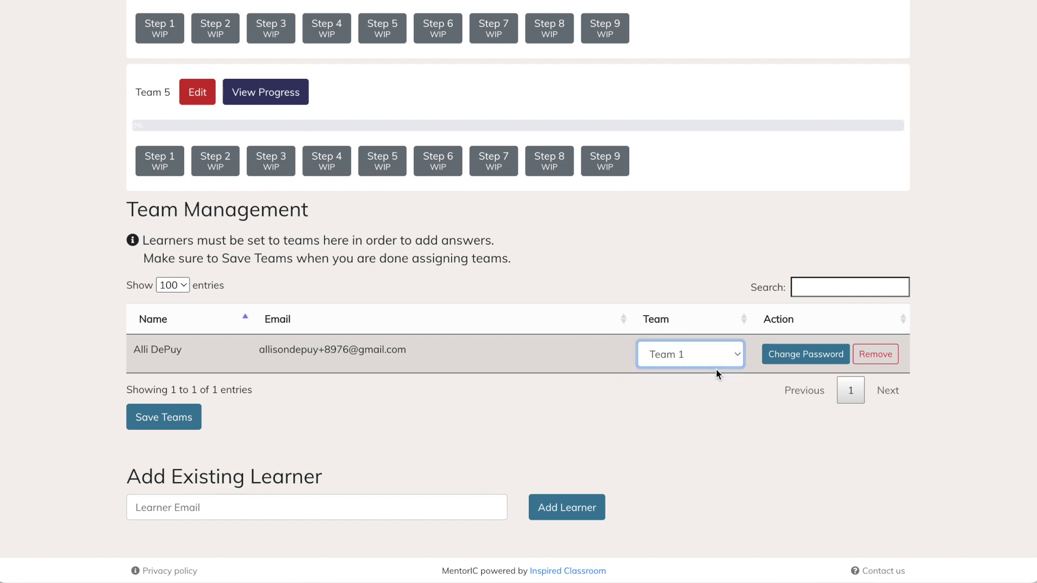
click(192, 417)
scroll(193, 421, down, 5)
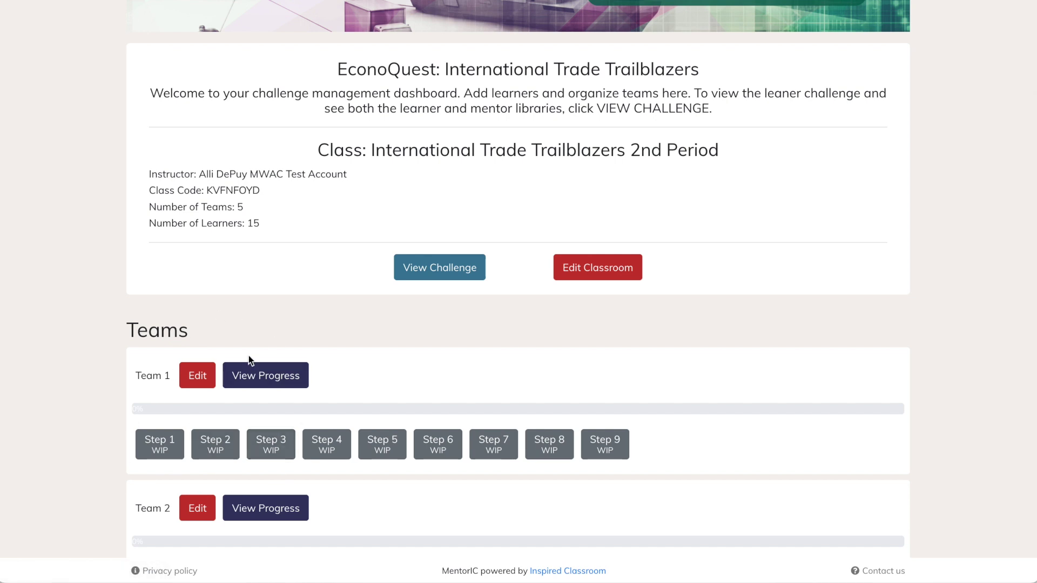
- Select the Class Code value on the dashboard for copying, then sign out
click(438, 280)
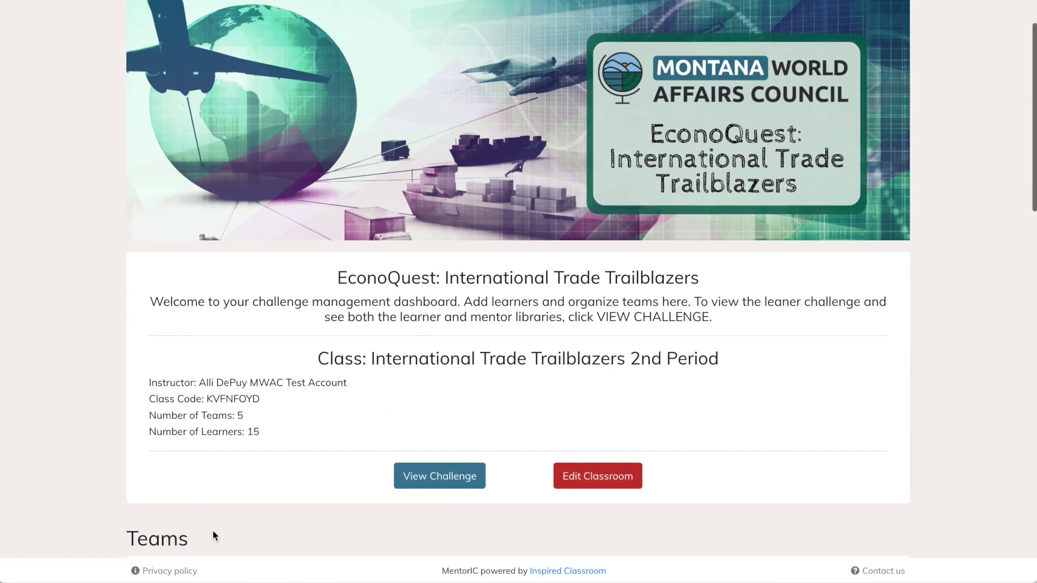
drag(206, 400, 265, 400)
key(ctrl+c)
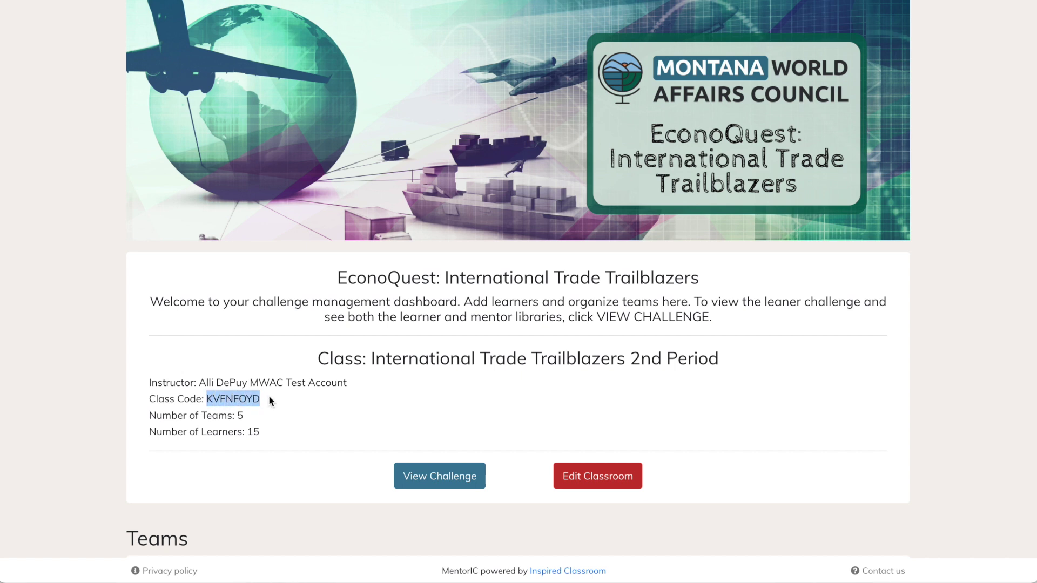
scroll(268, 400, up, 3)
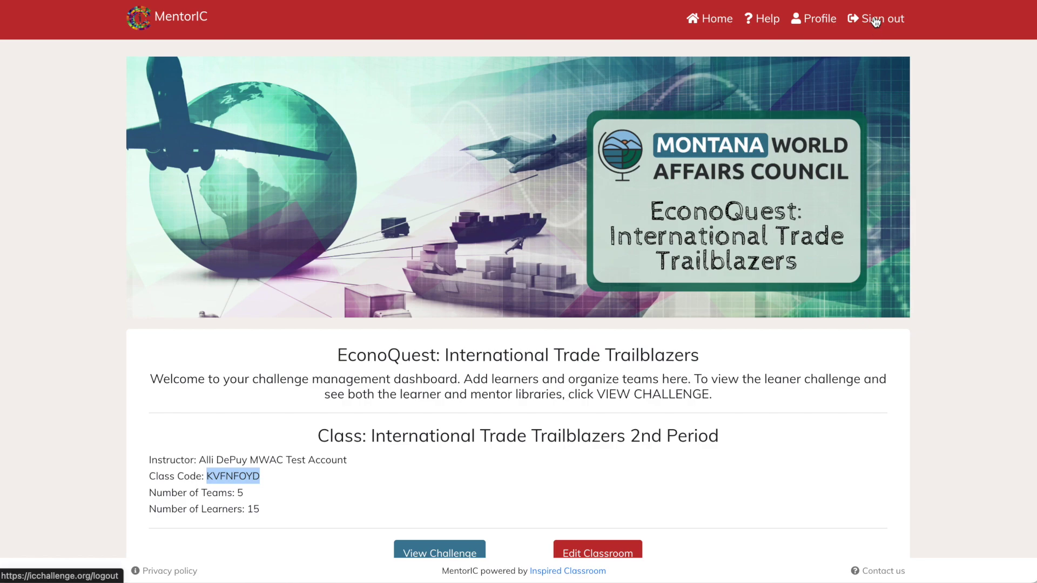
click(870, 19)
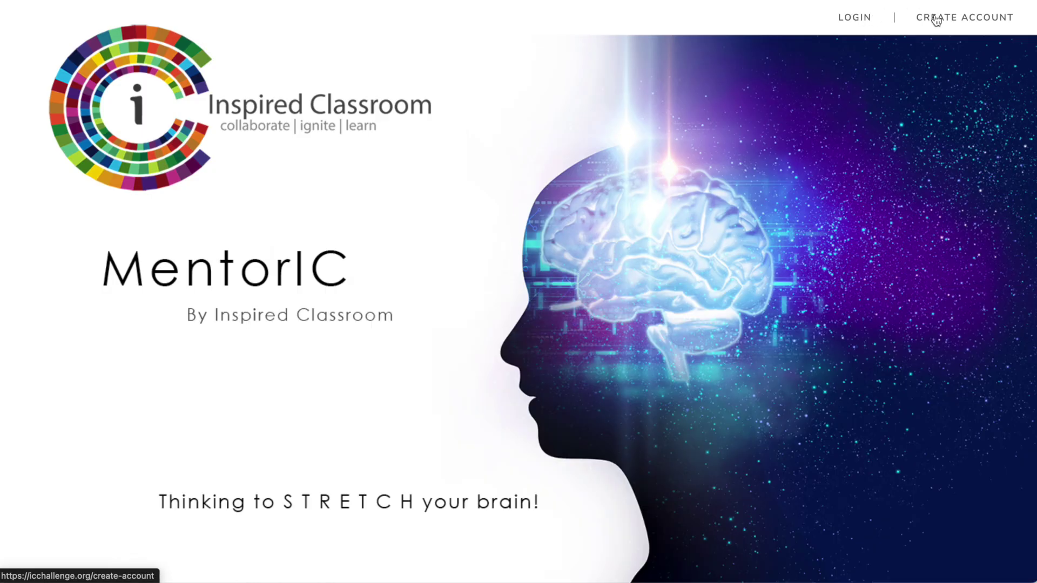
- Begin a learner account registration with the learner's full name, e-mail and password
click(934, 17)
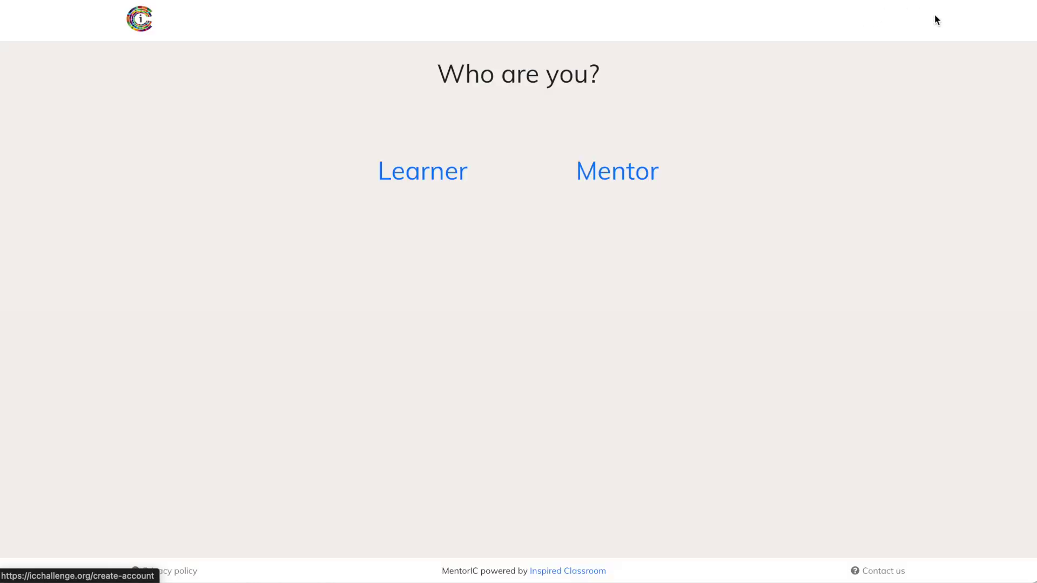
click(413, 171)
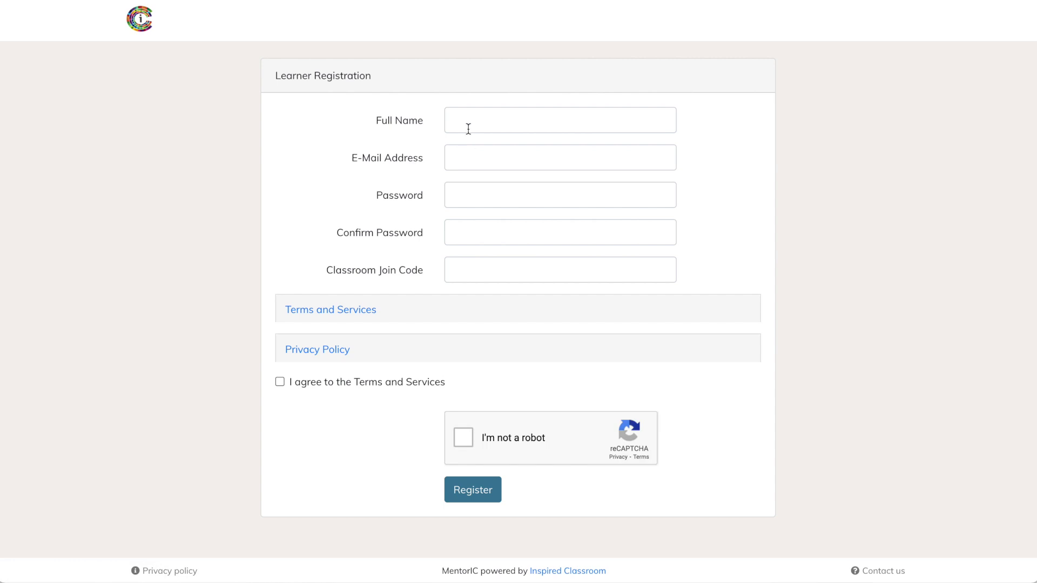
click(466, 122)
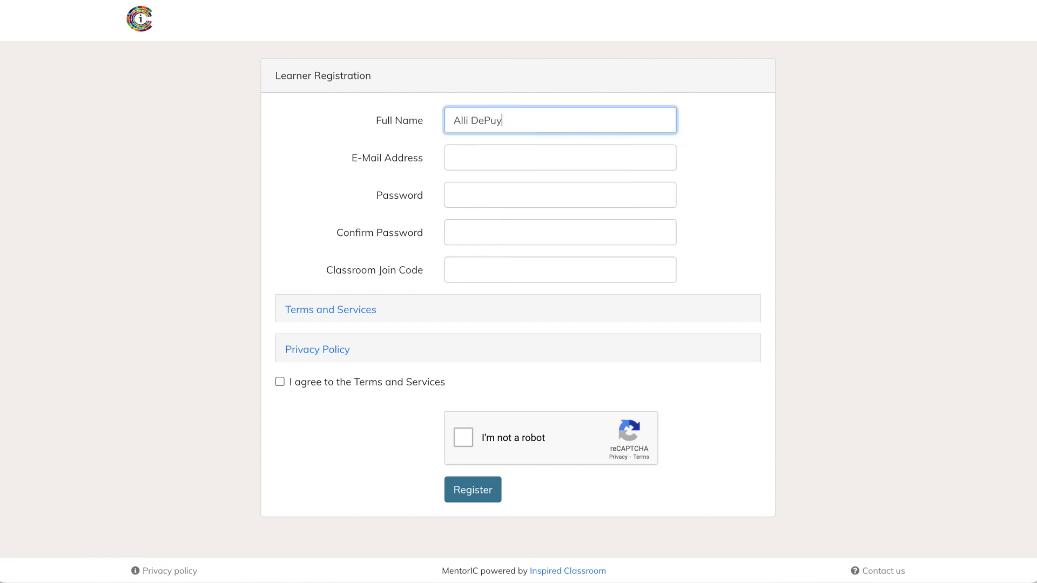
key(Tab)
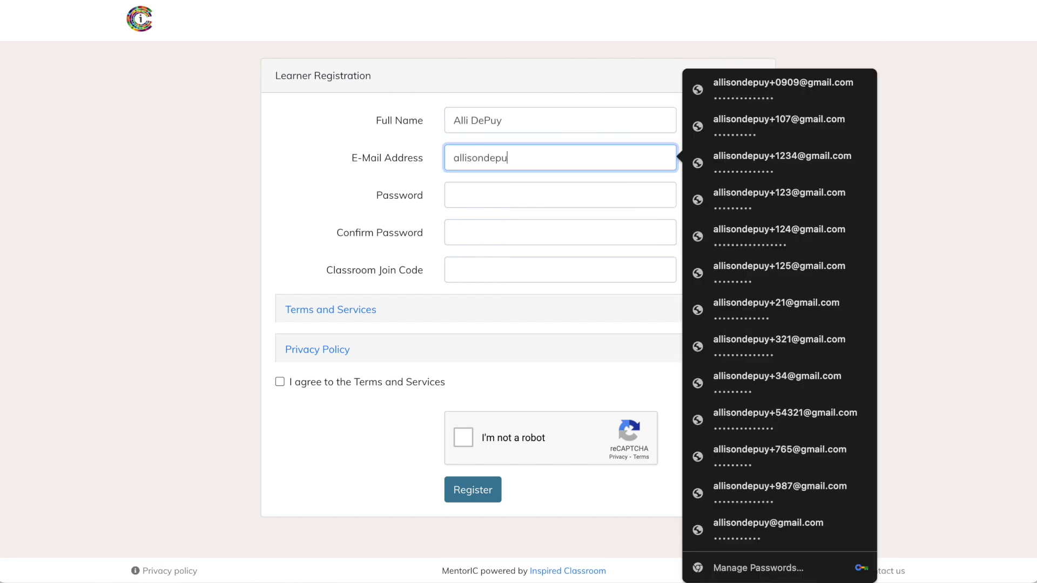
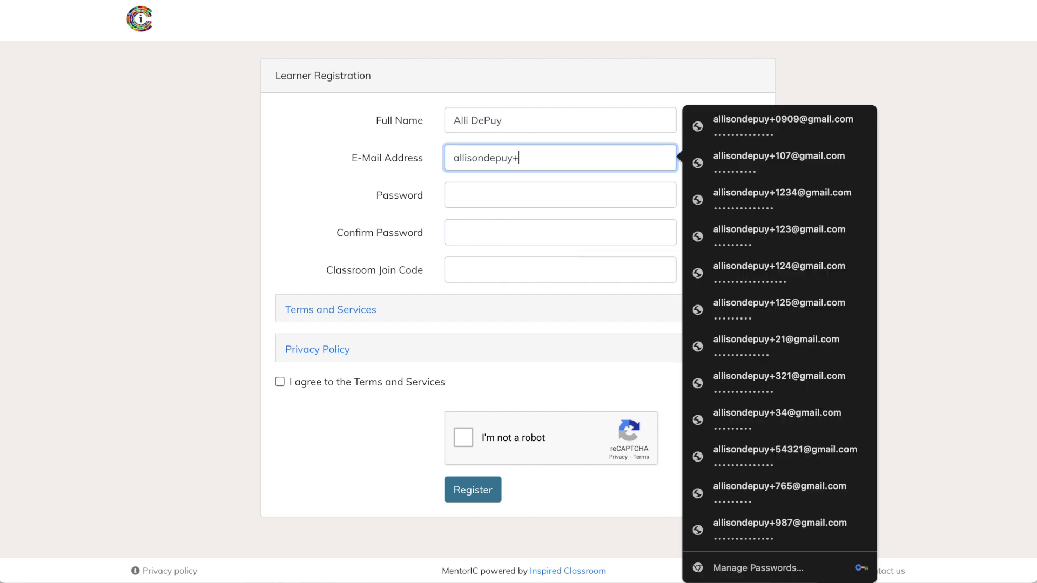
key(Tab)
text(•••••••••••••)
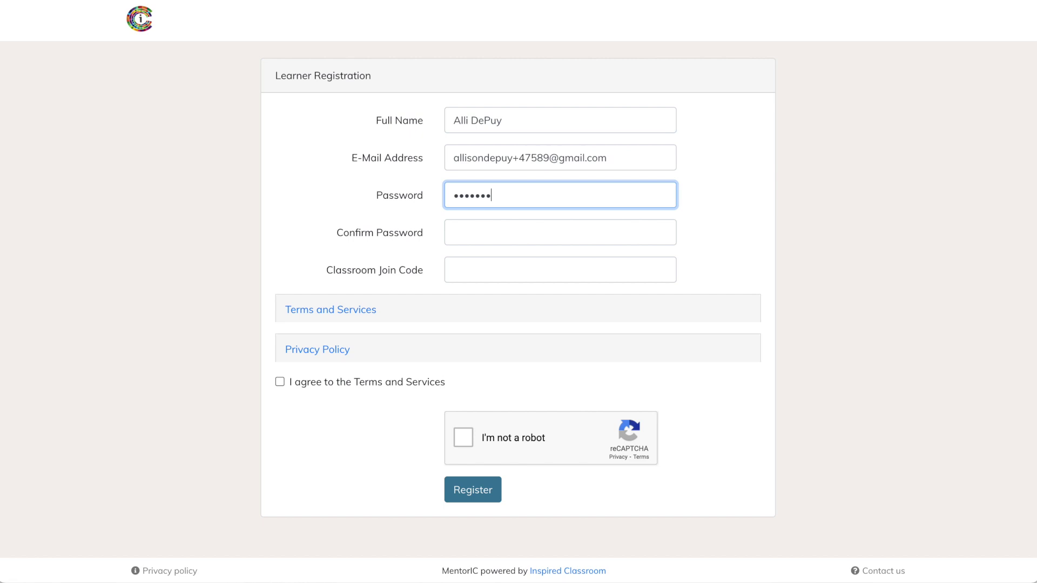
- Paste the classroom join code, accept the terms, pass verification, and register
key(Tab)
text(•••••••••••••)
key(Tab)
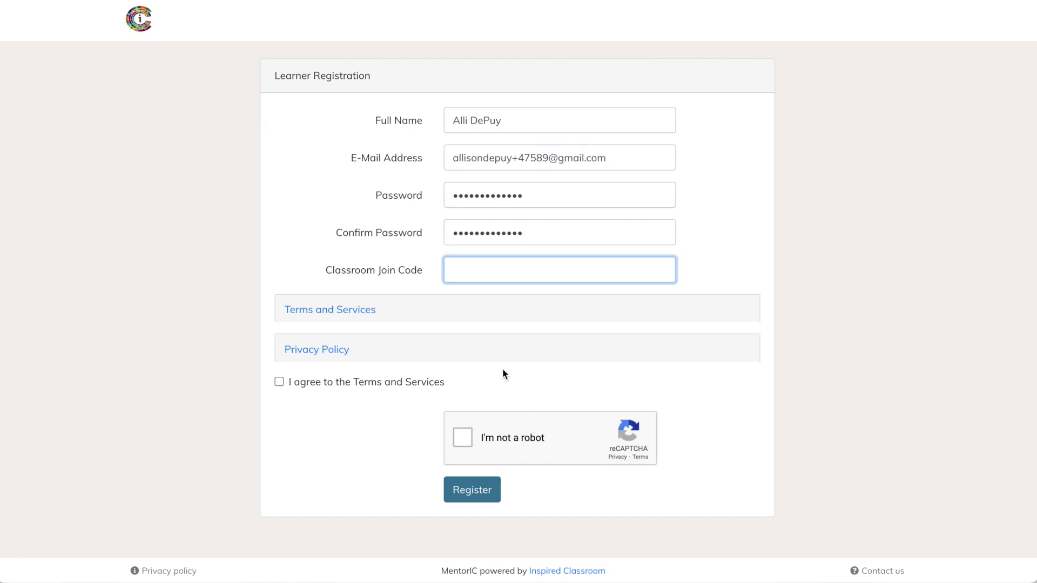
key(ctrl+v)
click(279, 382)
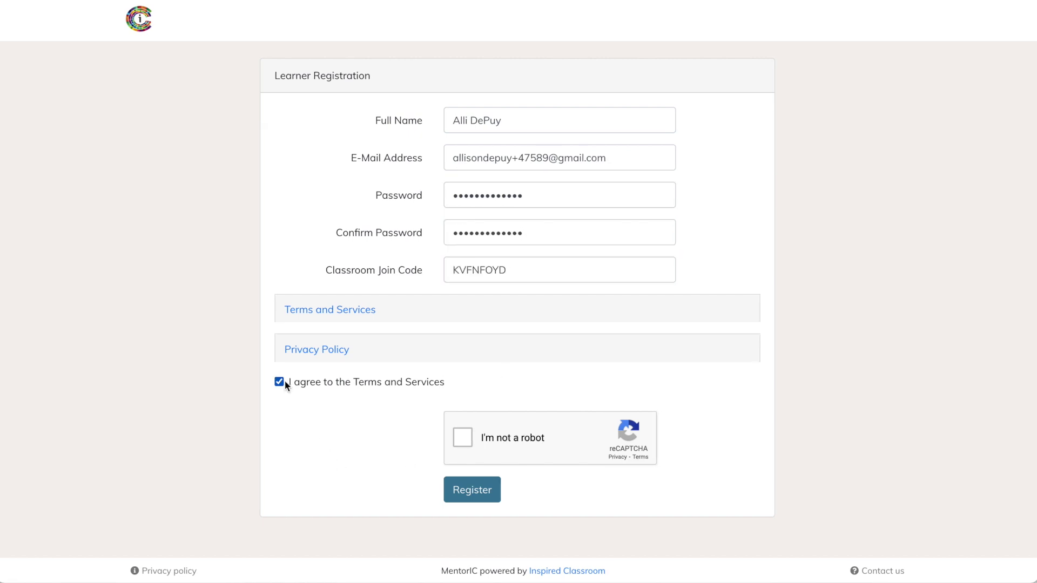
click(463, 438)
click(474, 491)
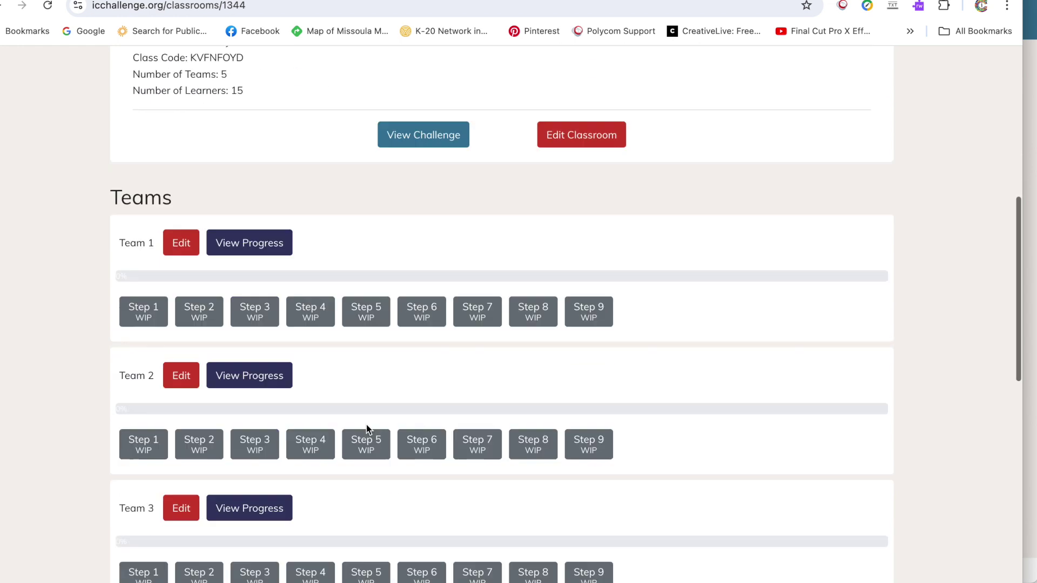
scroll(366, 427, down, 10)
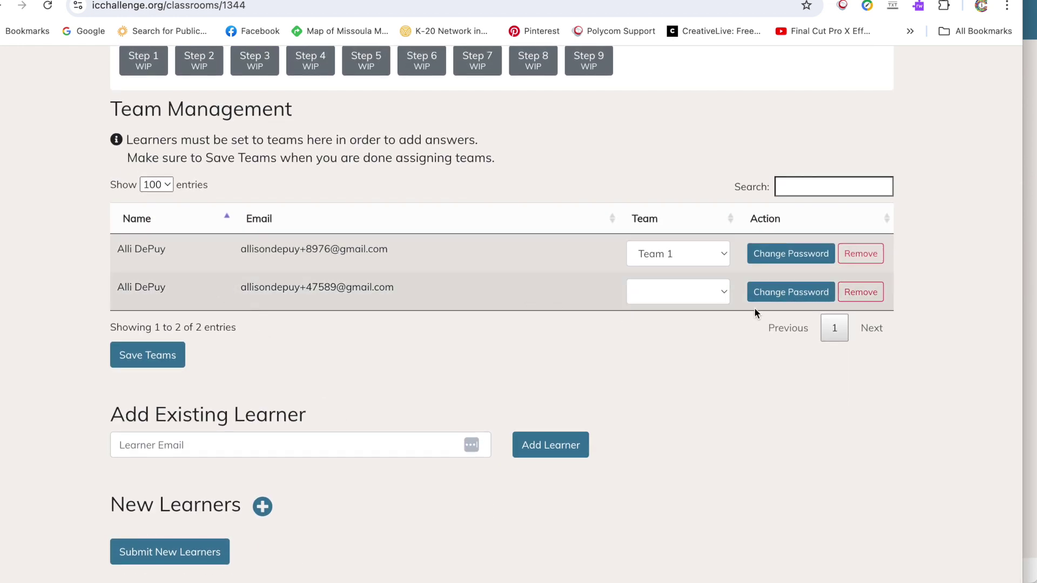
- Set the second learner's team to Team 1 and save the team assignments
click(724, 290)
click(704, 305)
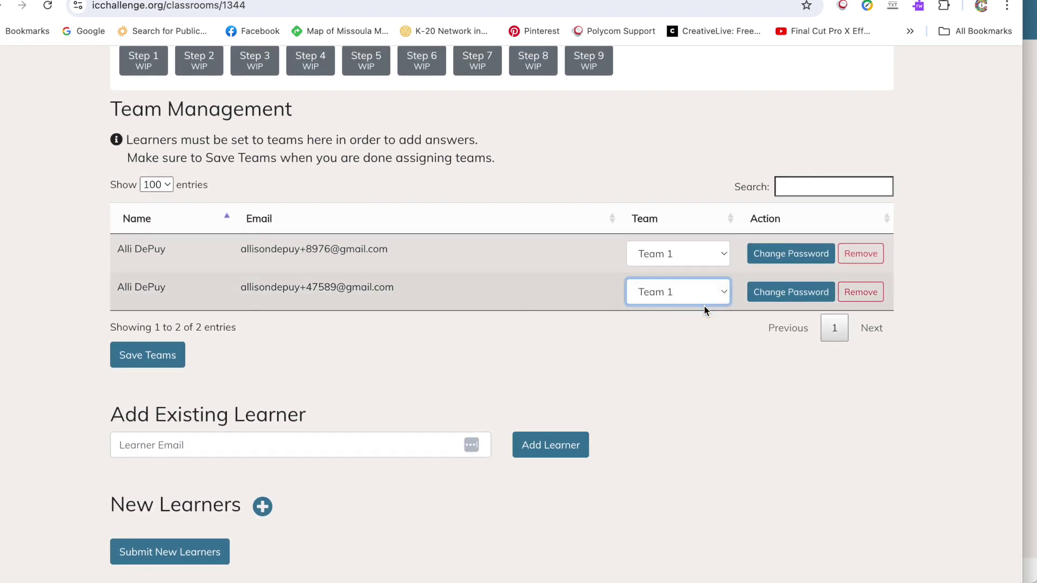
click(149, 354)
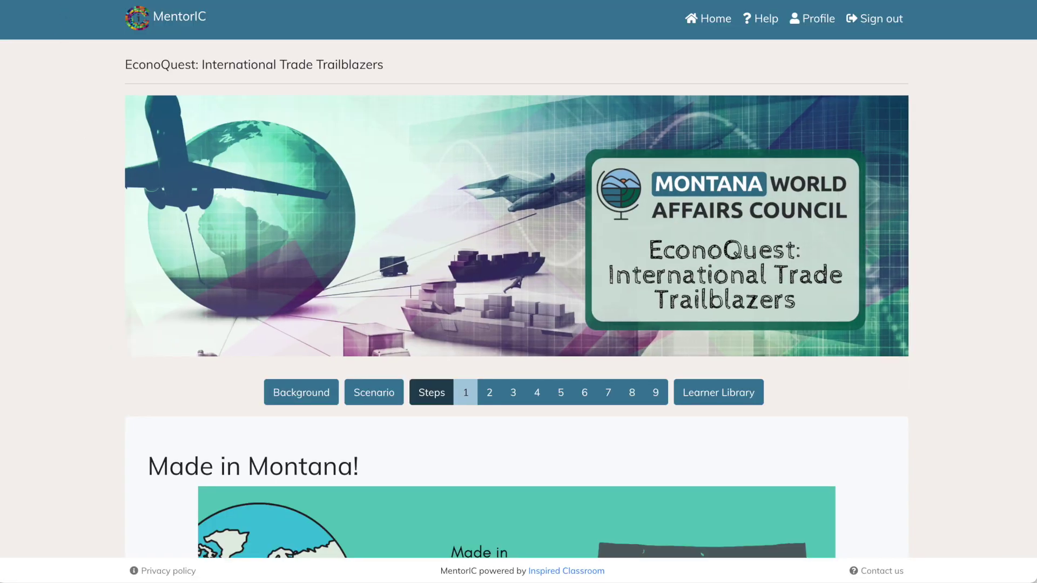
- Add the Team 1 Step 1 answer 'This is my answer' and save, continuing to Step 2
scroll(254, 388, down, 8)
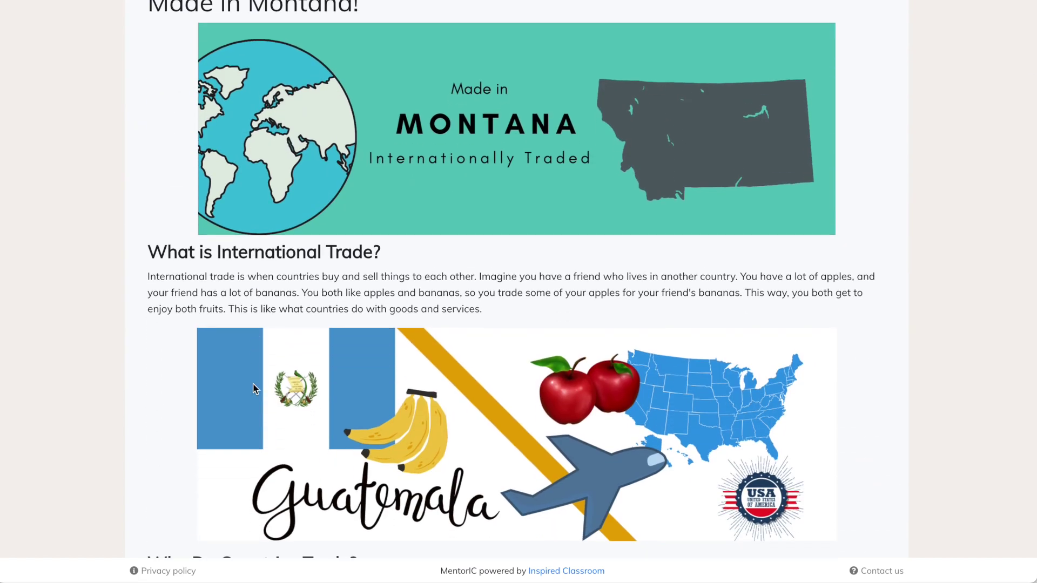
scroll(253, 388, up, 7)
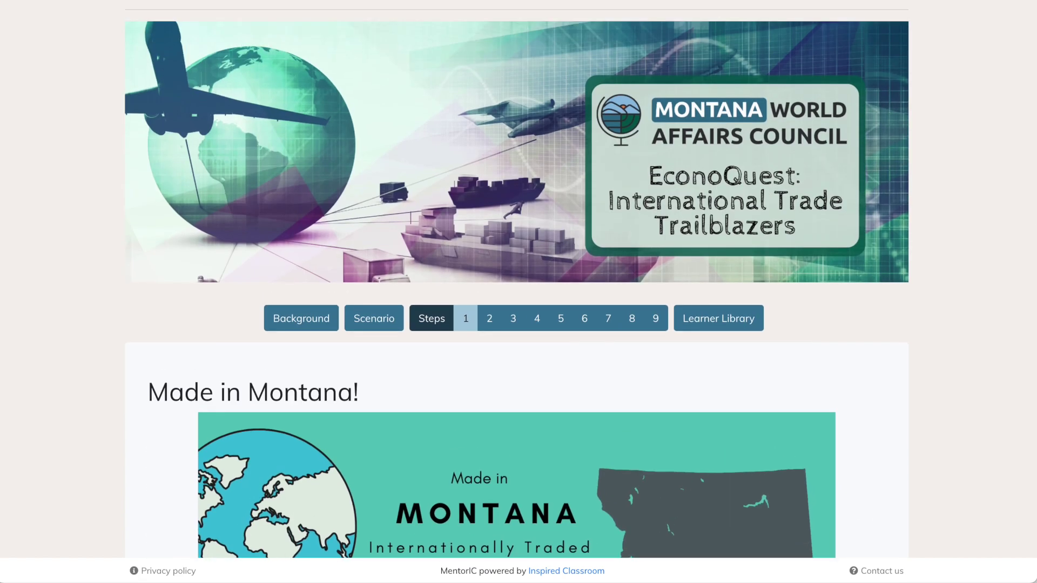
scroll(164, 204, down, 15)
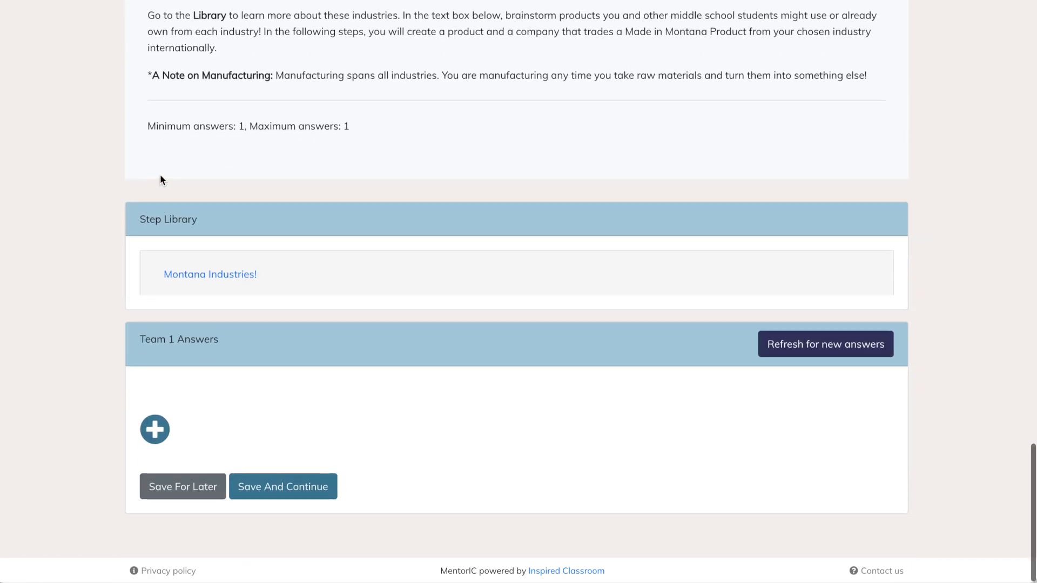
click(157, 428)
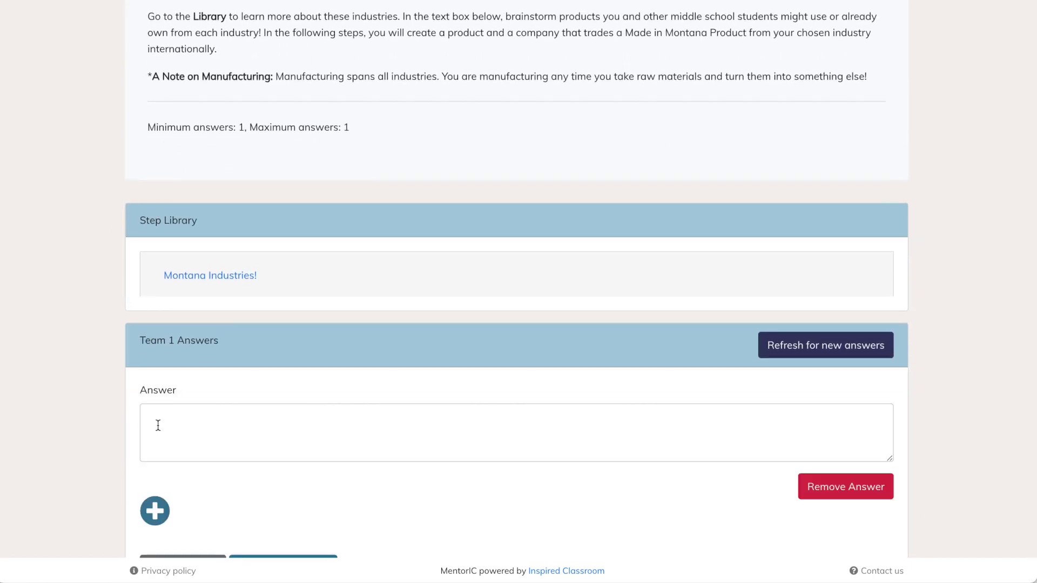
click(211, 428)
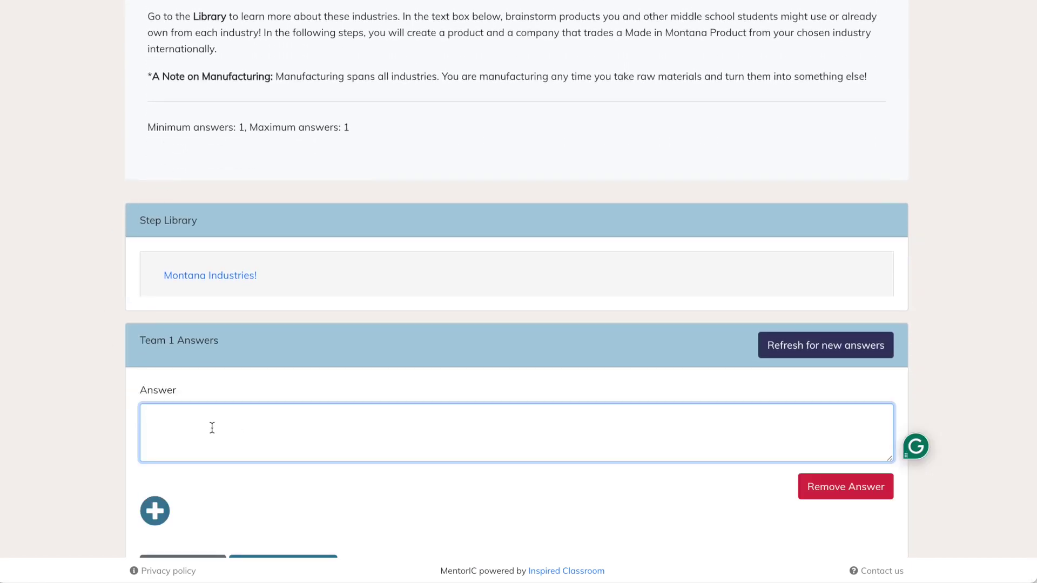
text(This is my answer)
scroll(514, 351, down, 2)
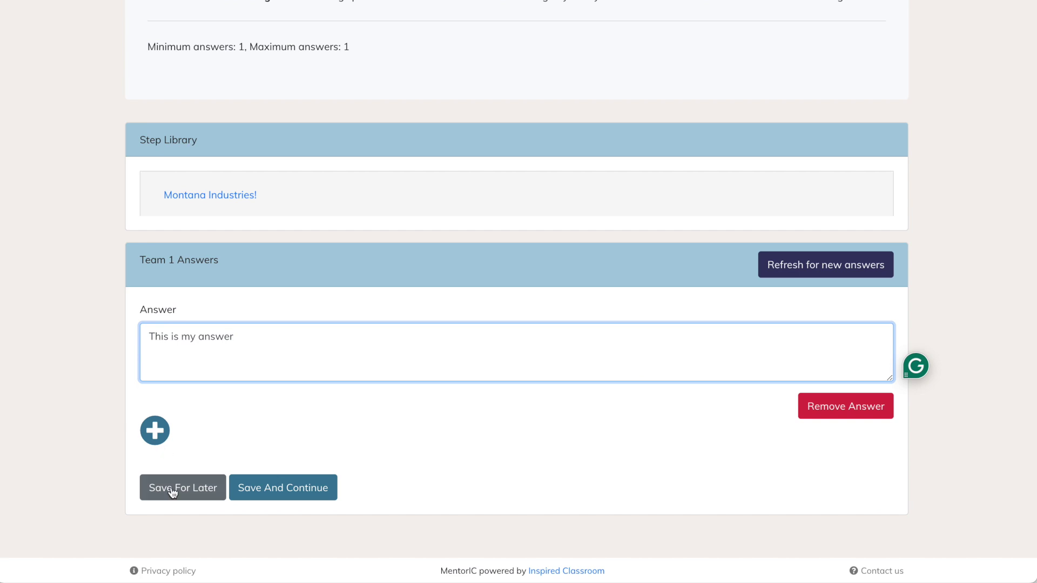
click(255, 491)
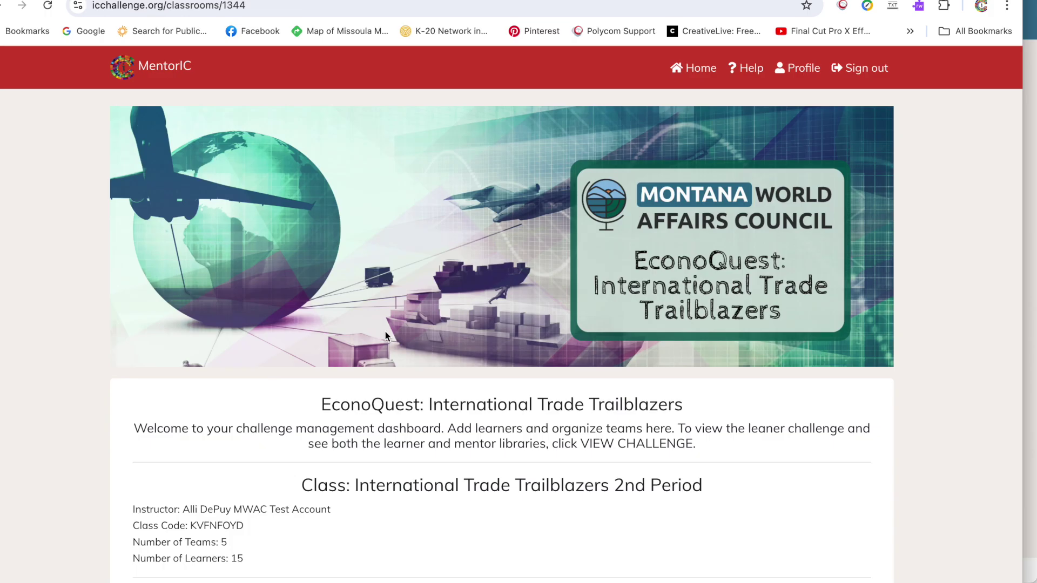
- Reload the classroom page and check that Team 1 shows 11% with Step 1 Complete
scroll(385, 330, down, 2)
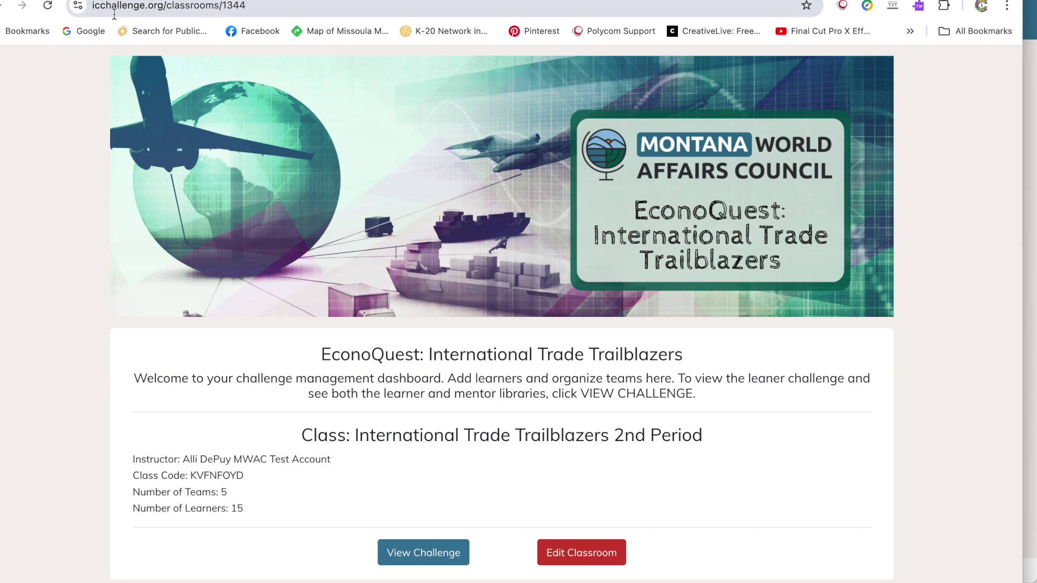
click(47, 5)
scroll(365, 264, down, 4)
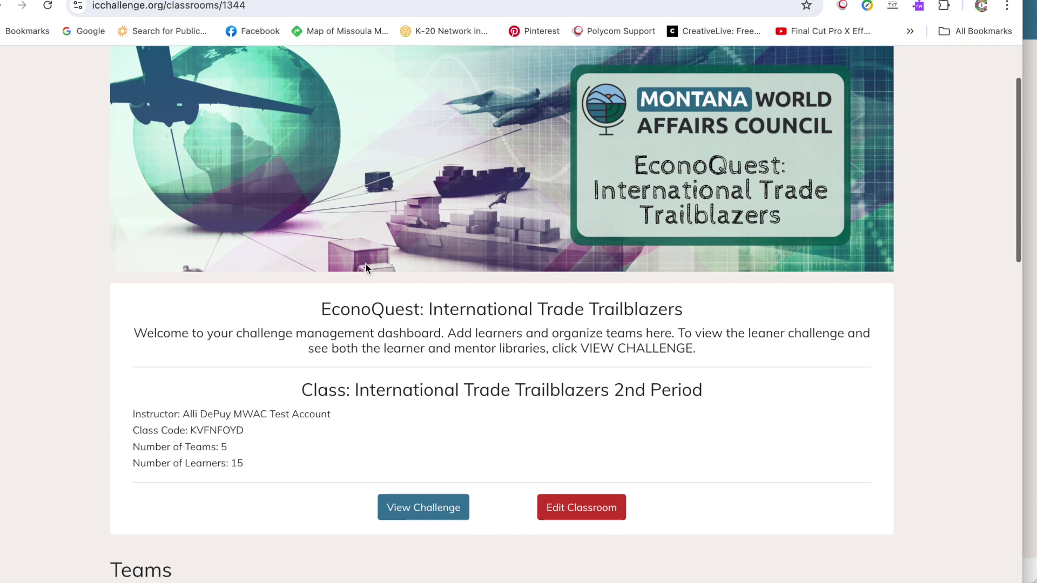
scroll(365, 269, down, 1)
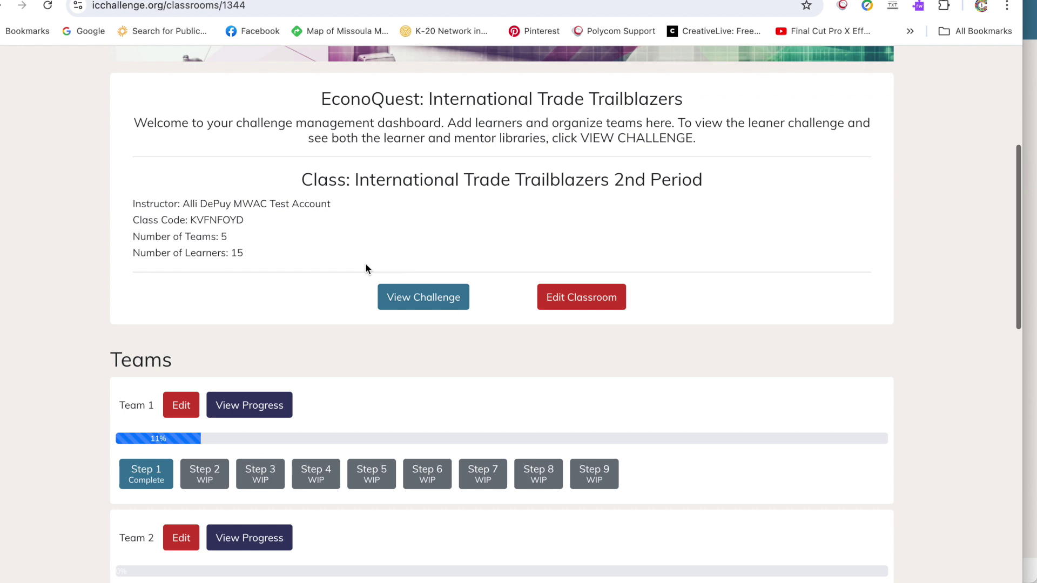
scroll(365, 264, down, 1)
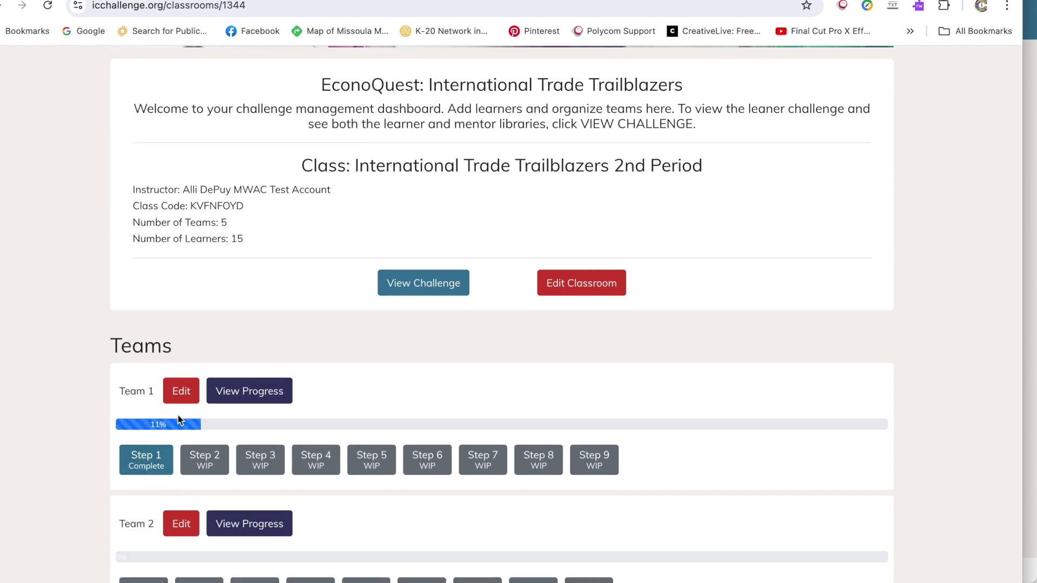